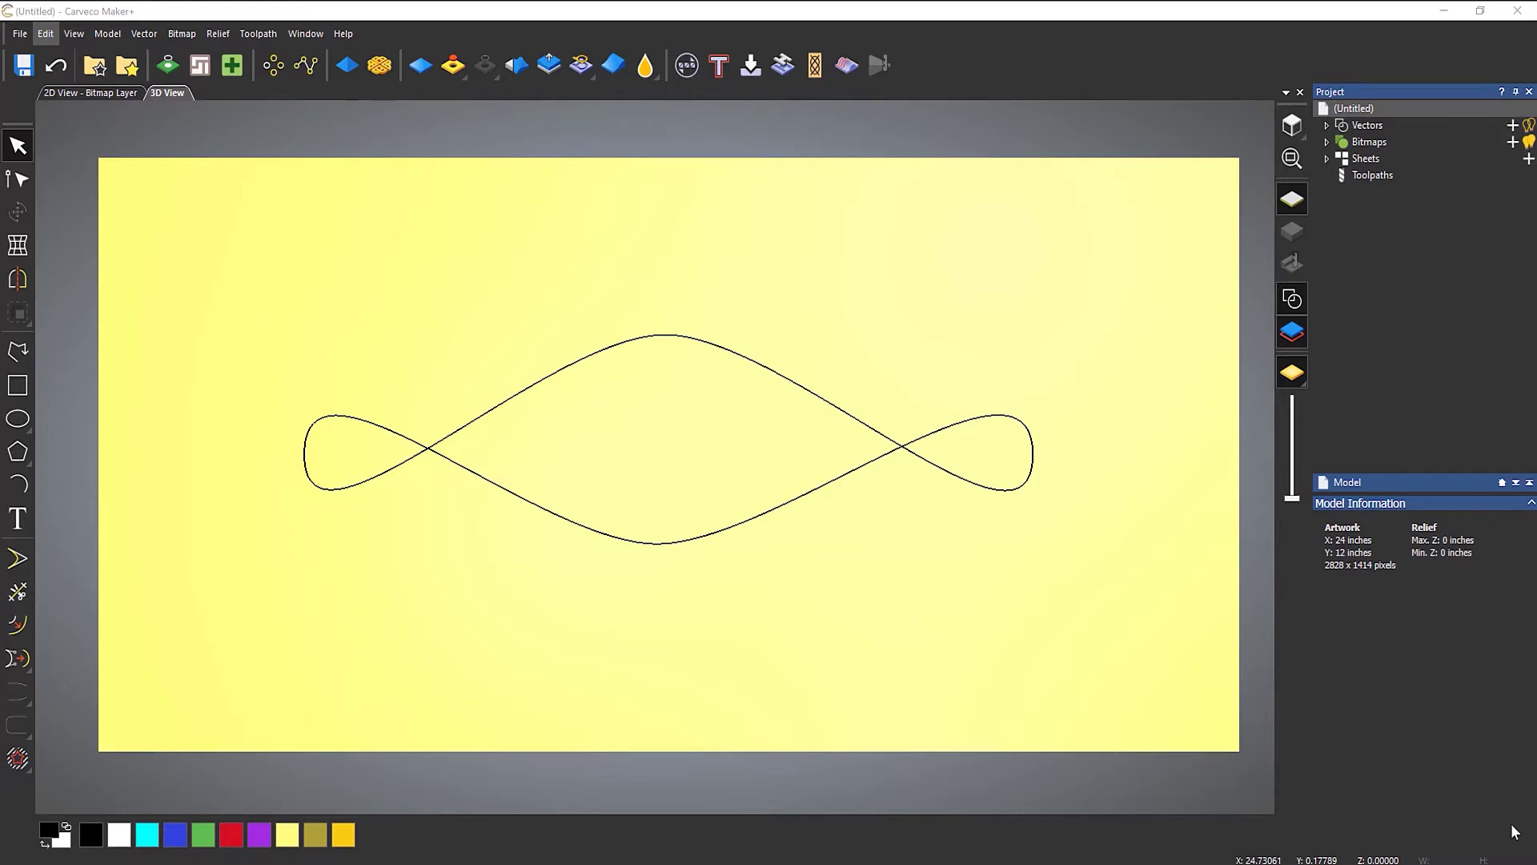
{"action": "left_click", "coordinate": [796, 503]}
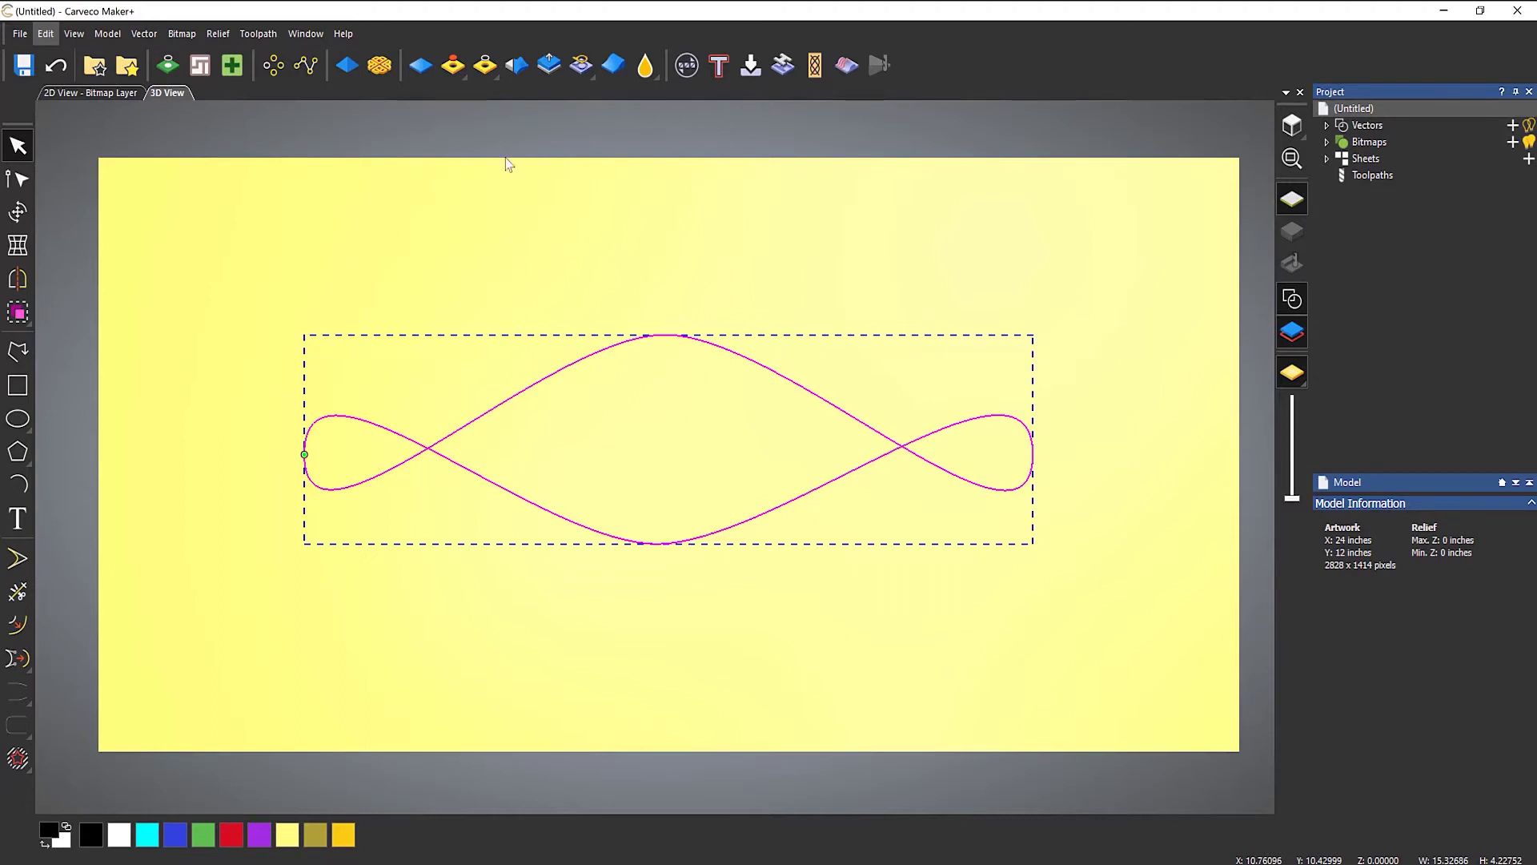
{"action": "left_click", "coordinate": [381, 71]}
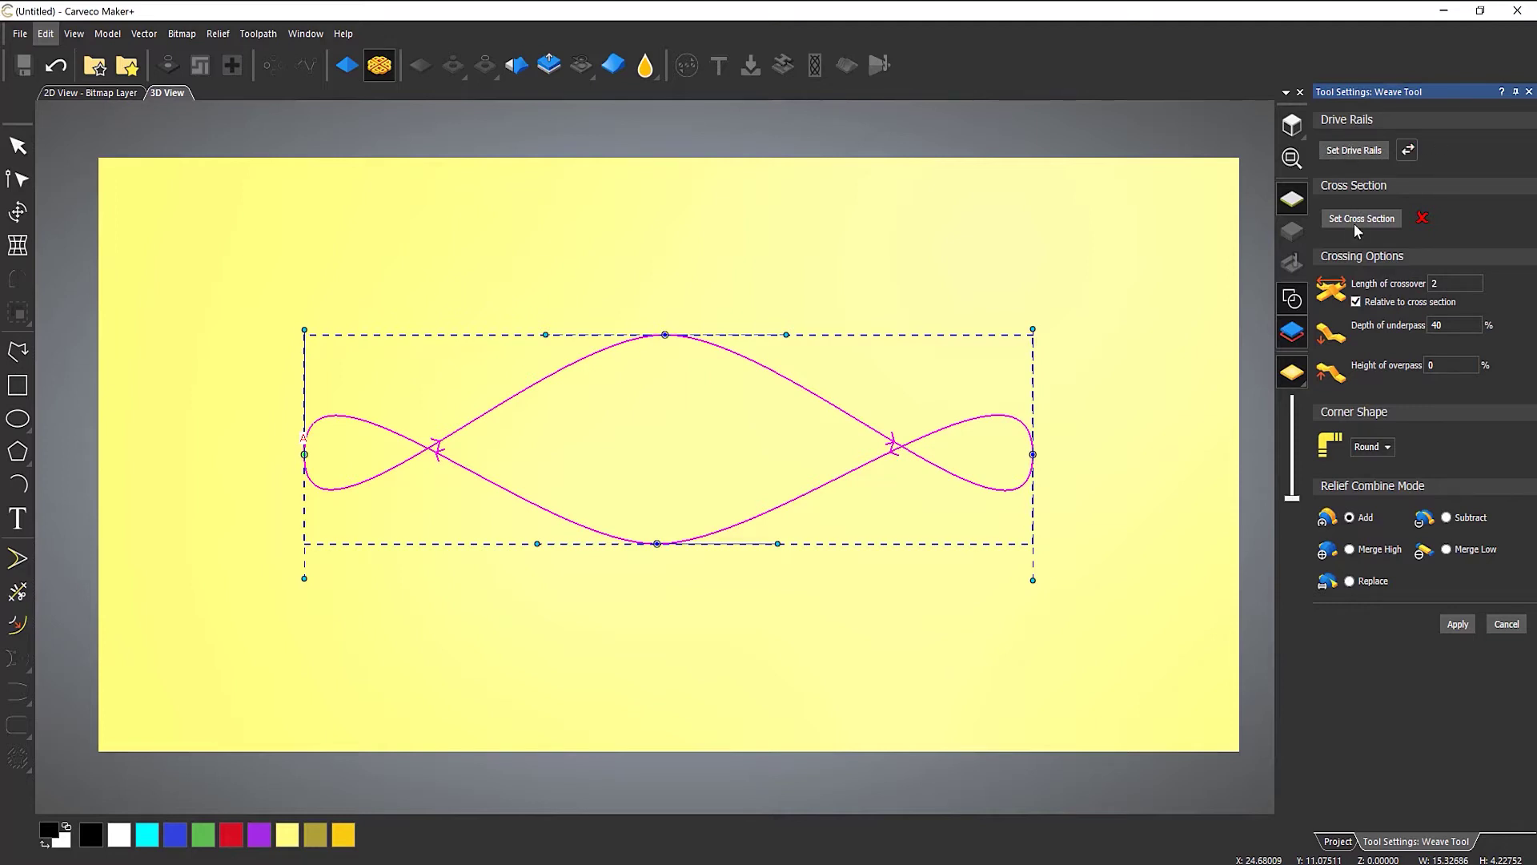
{"action": "left_click", "coordinate": [849, 405]}
{"action": "left_click", "coordinate": [844, 414]}
{"action": "left_click", "coordinate": [1507, 624]}
{"action": "left_click", "coordinate": [778, 649]}
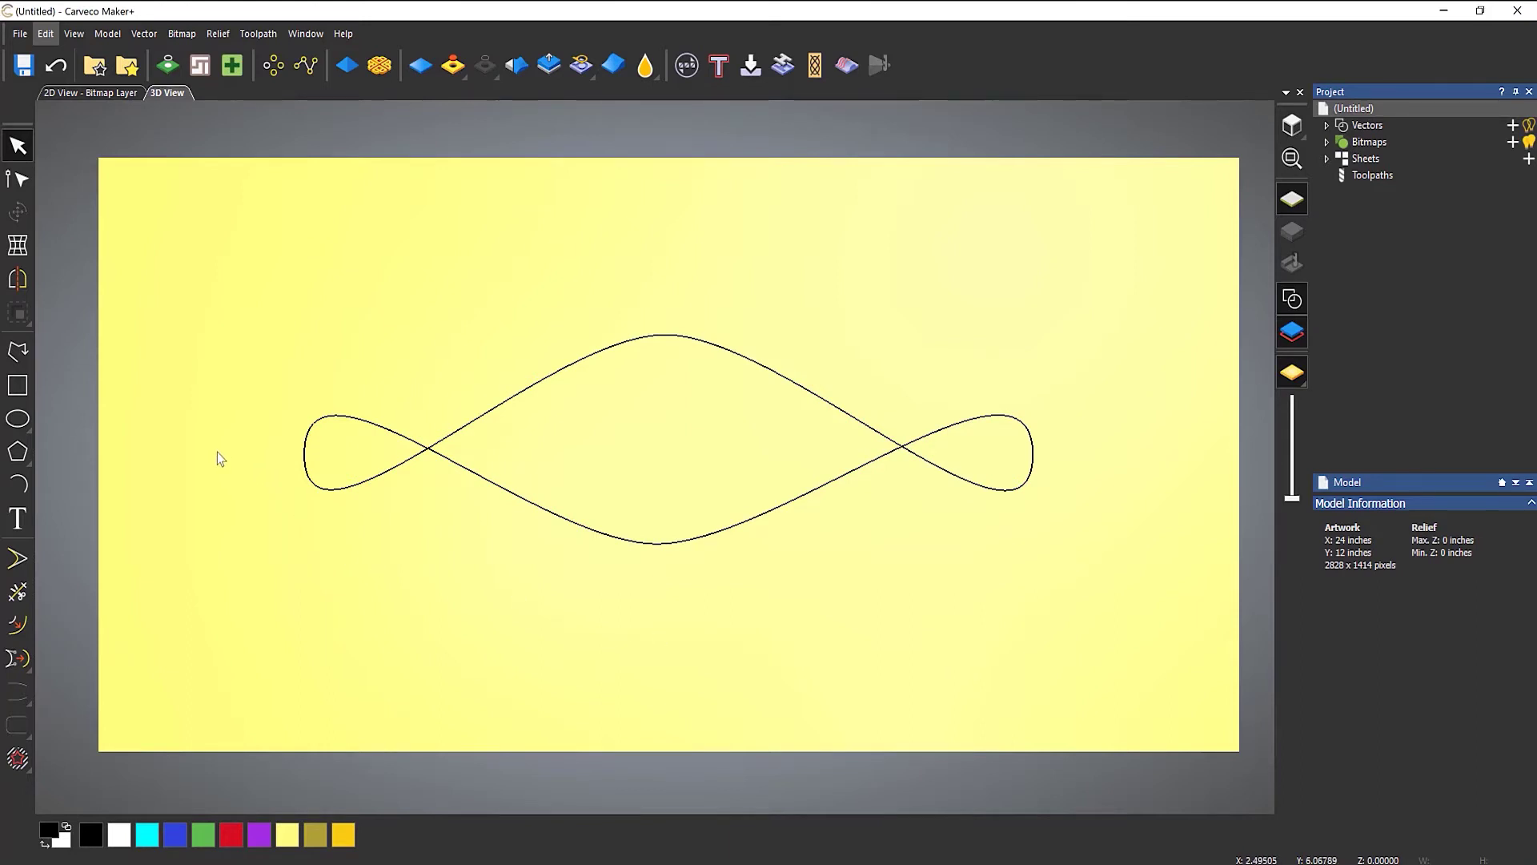
Step: Draw a circle with a radius of about 1.48 inches near the upper-left corner of the model, clear of the looped vector
{"action": "left_click", "coordinate": [18, 418]}
{"action": "left_click", "coordinate": [56, 418]}
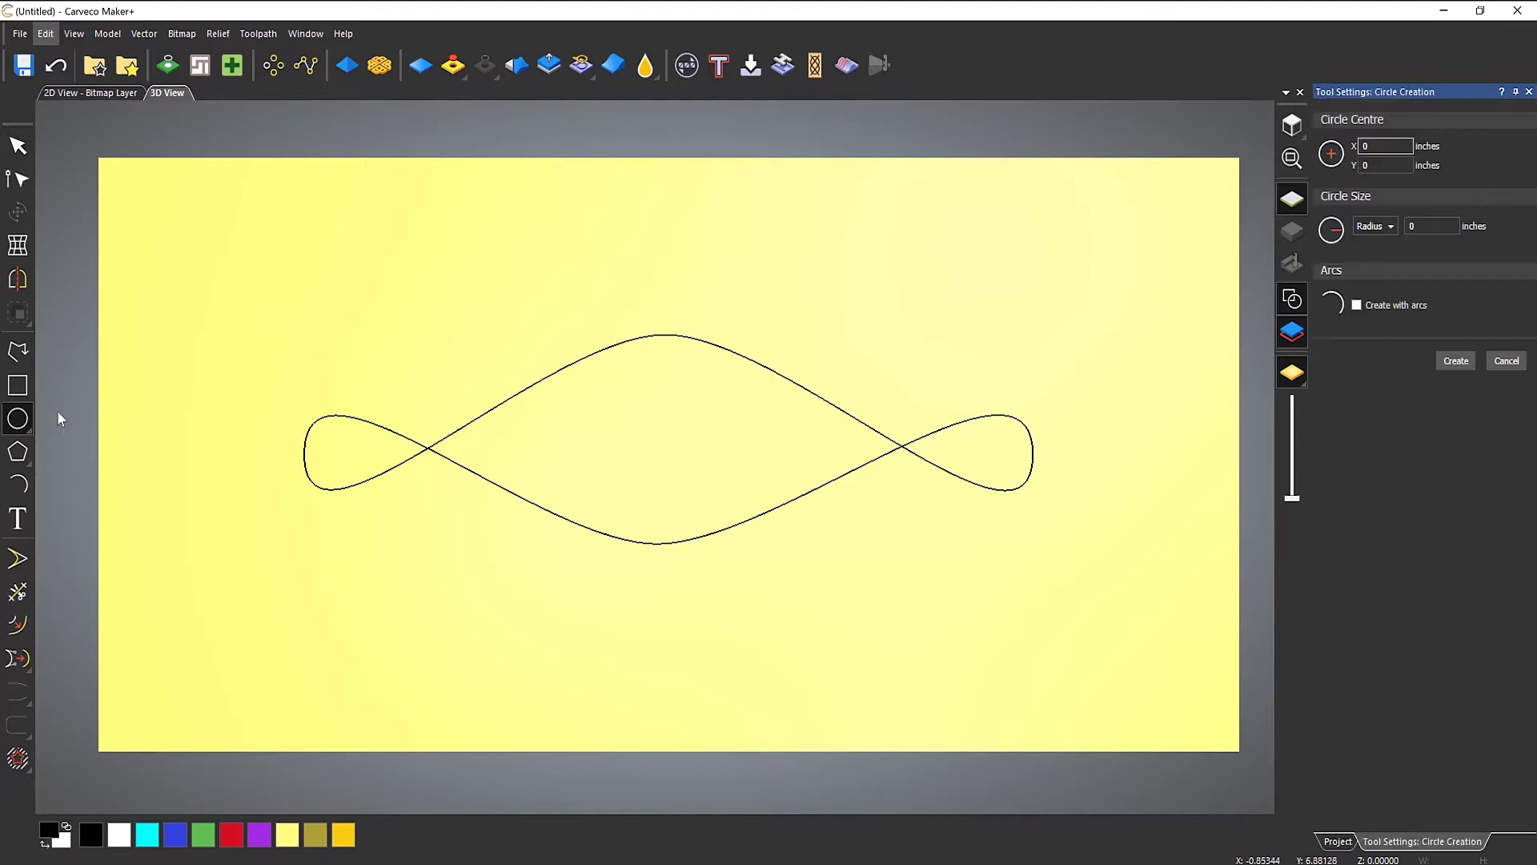
{"action": "left_click", "coordinate": [209, 278]}
{"action": "left_click", "coordinate": [245, 342]}
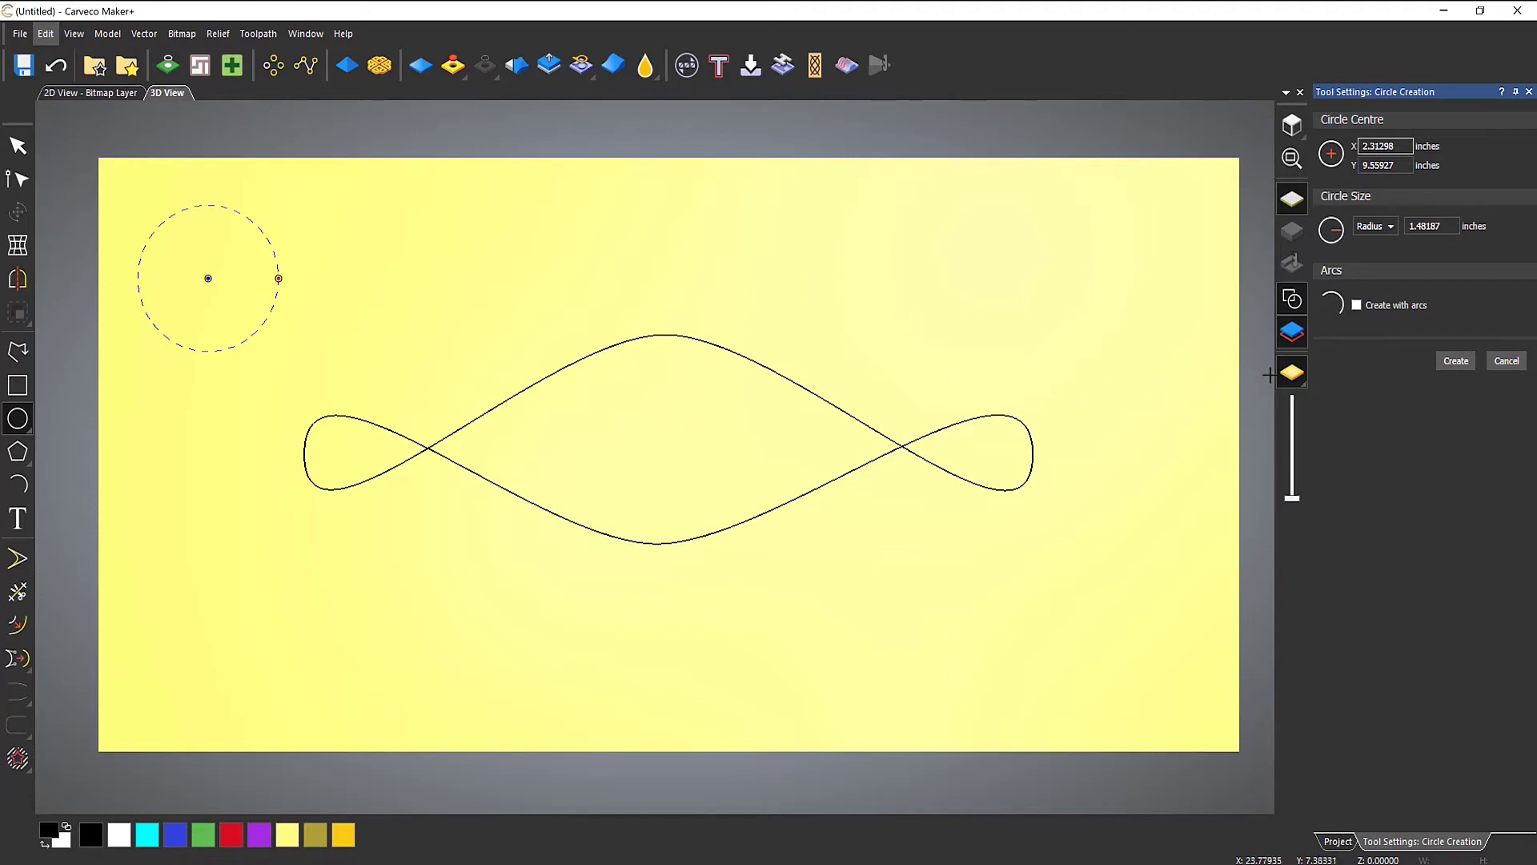
{"action": "left_click", "coordinate": [1452, 362]}
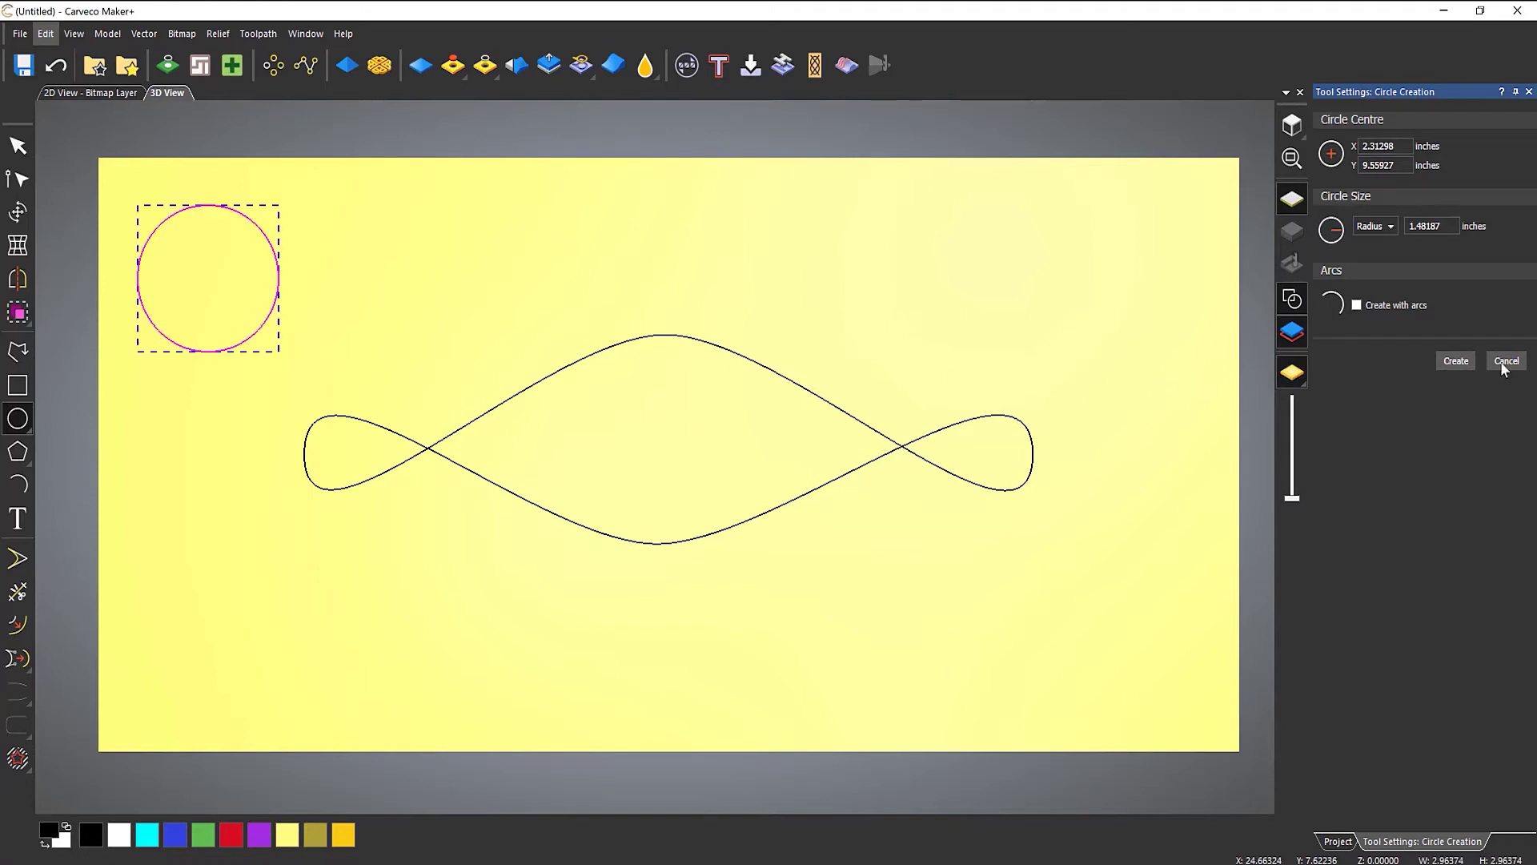
{"action": "left_click", "coordinate": [1505, 361]}
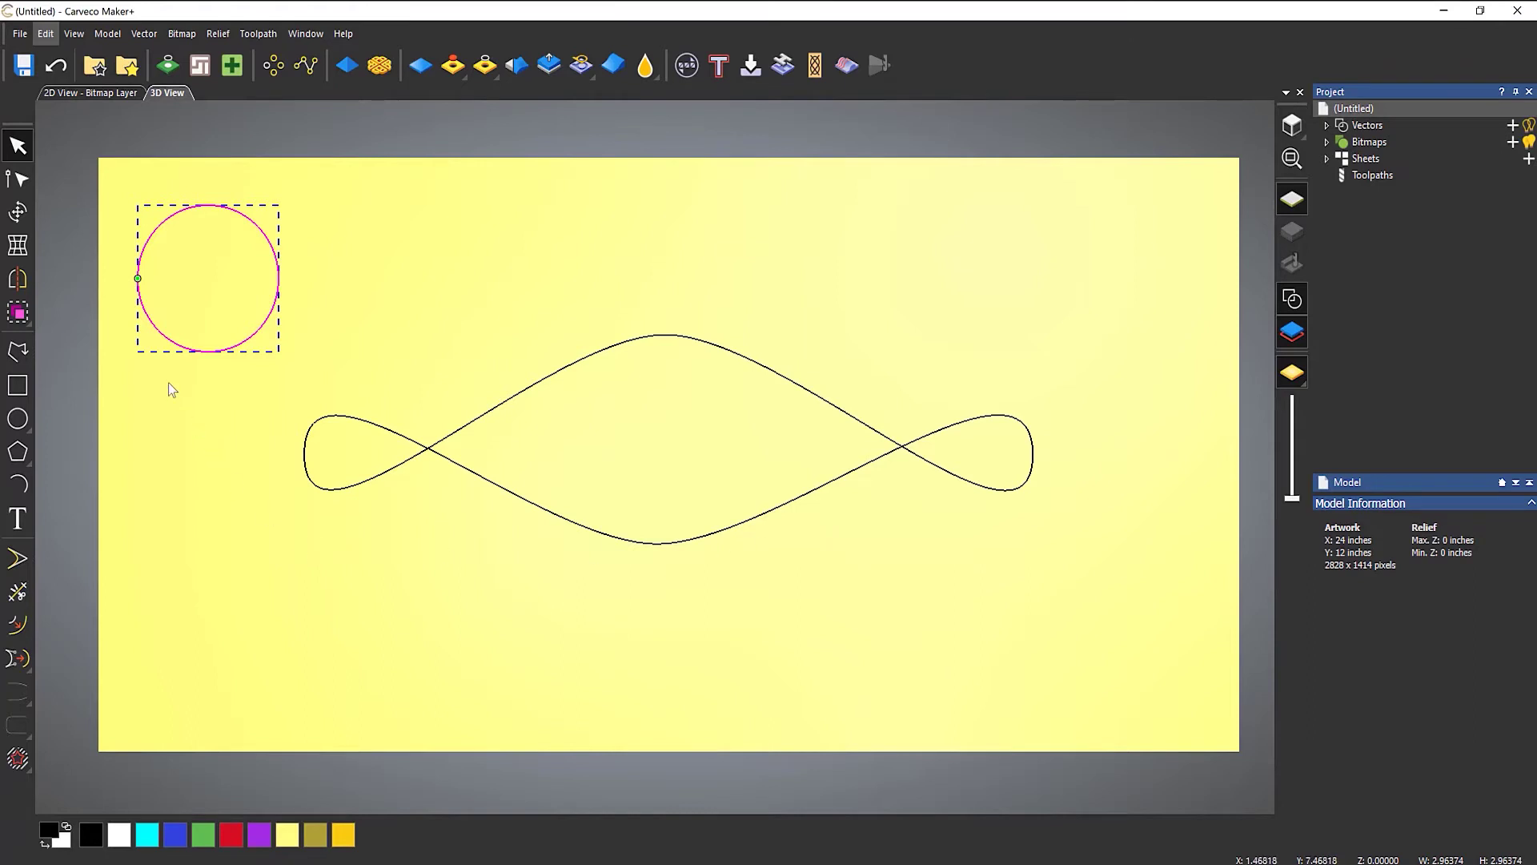
Step: Remove the two lower spans of the circle to leave an open upper half-circle, and deselect it
{"action": "left_click", "coordinate": [31, 183]}
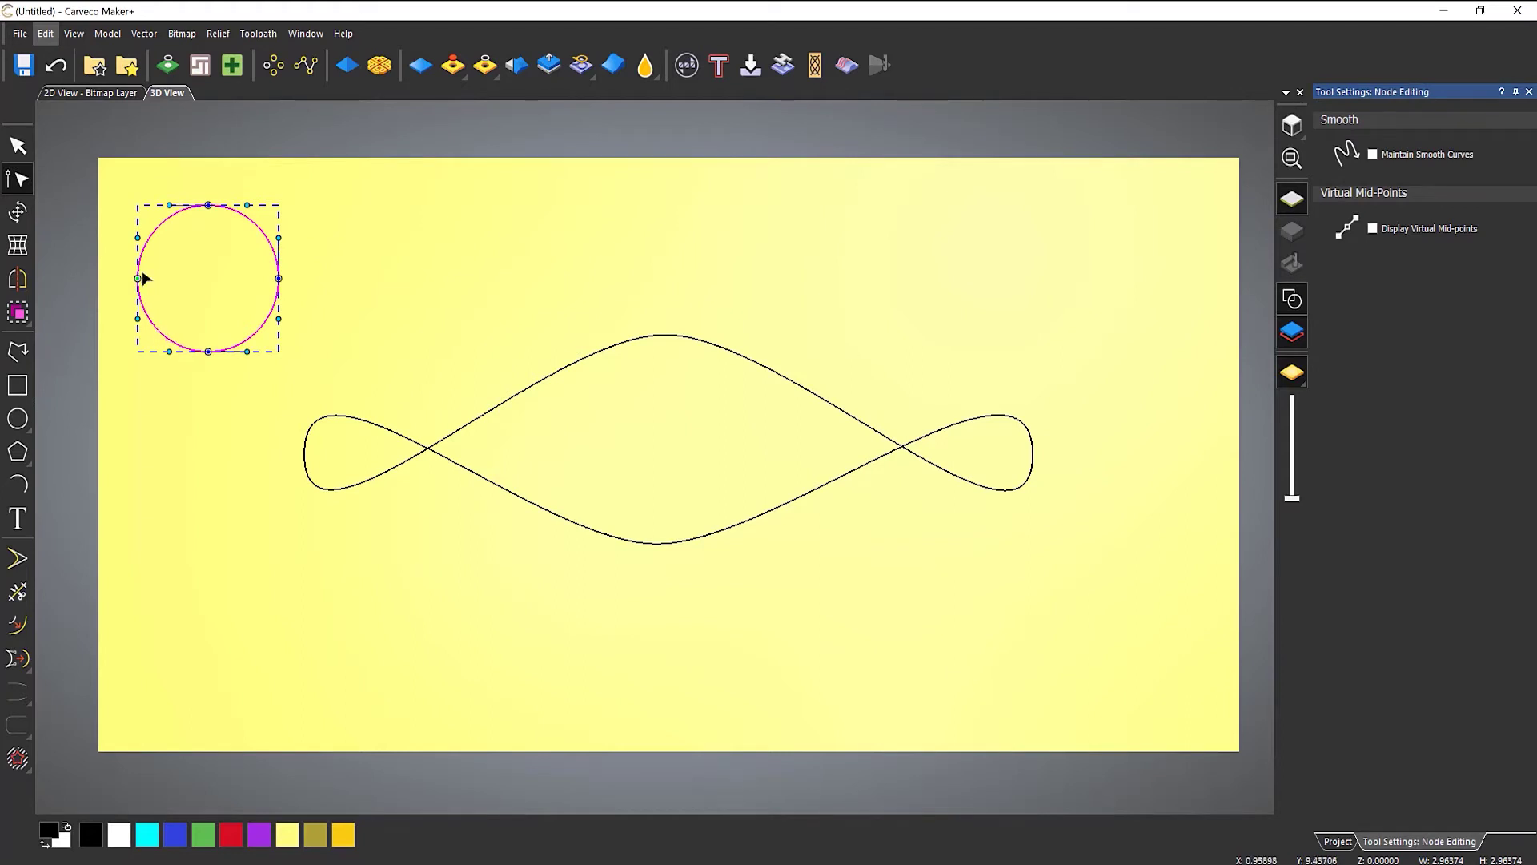
{"action": "right_click", "coordinate": [156, 328]}
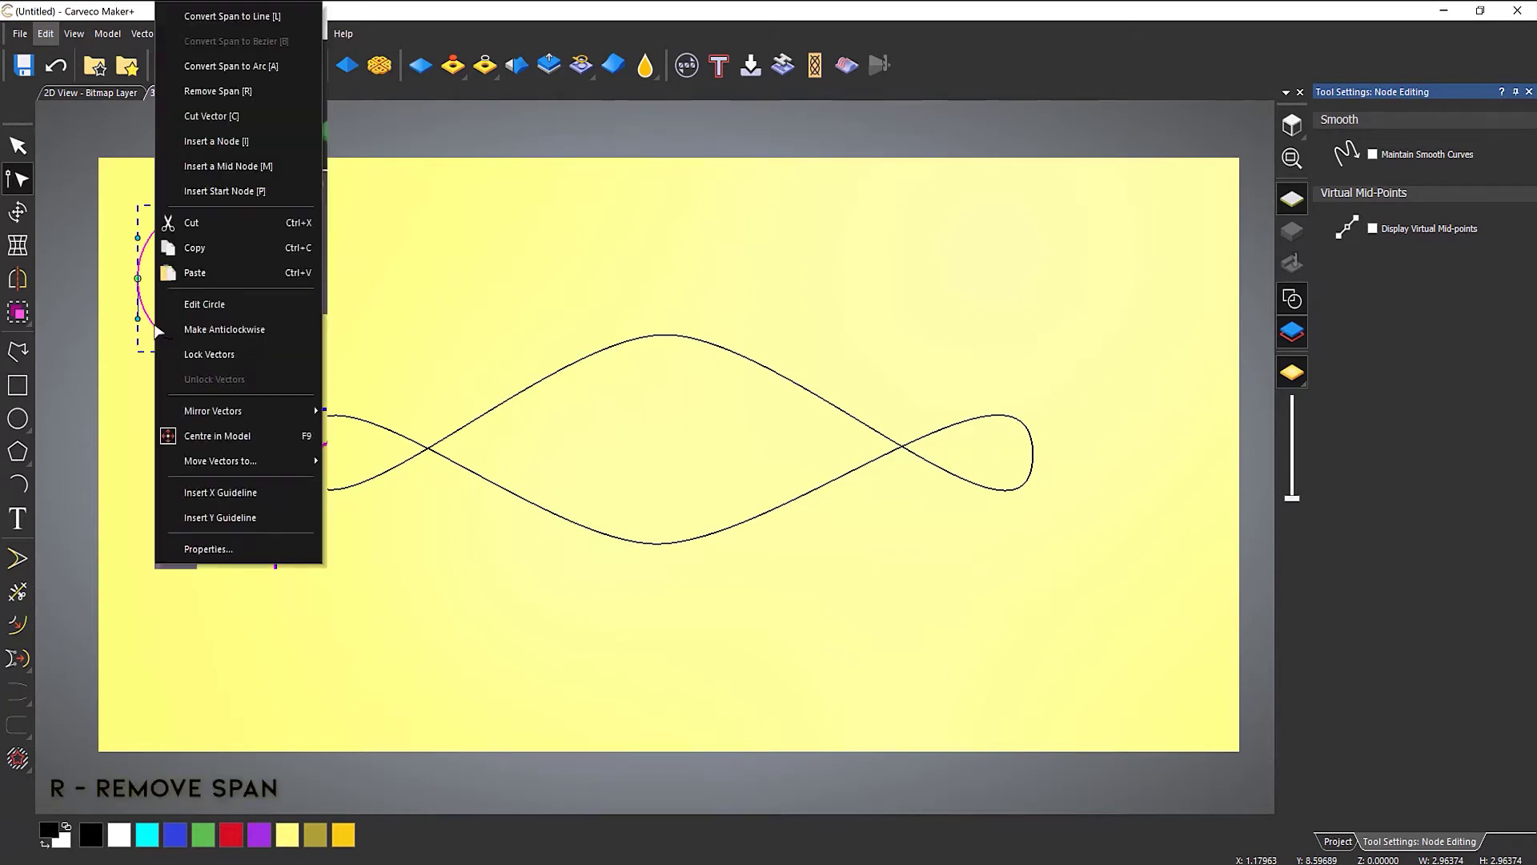
{"action": "left_click", "coordinate": [263, 93]}
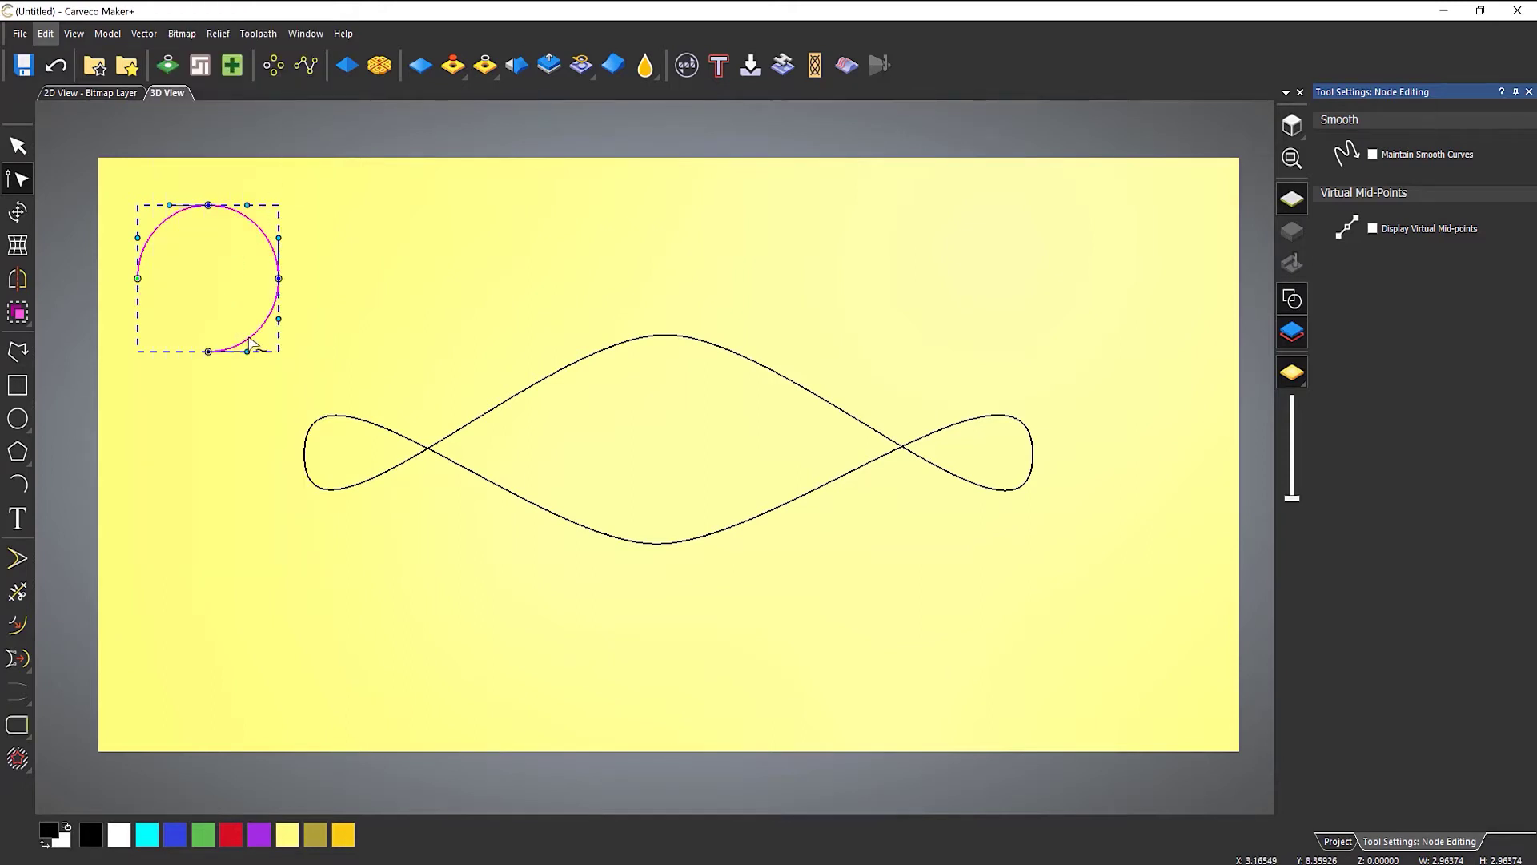
{"action": "key", "text": "c"}
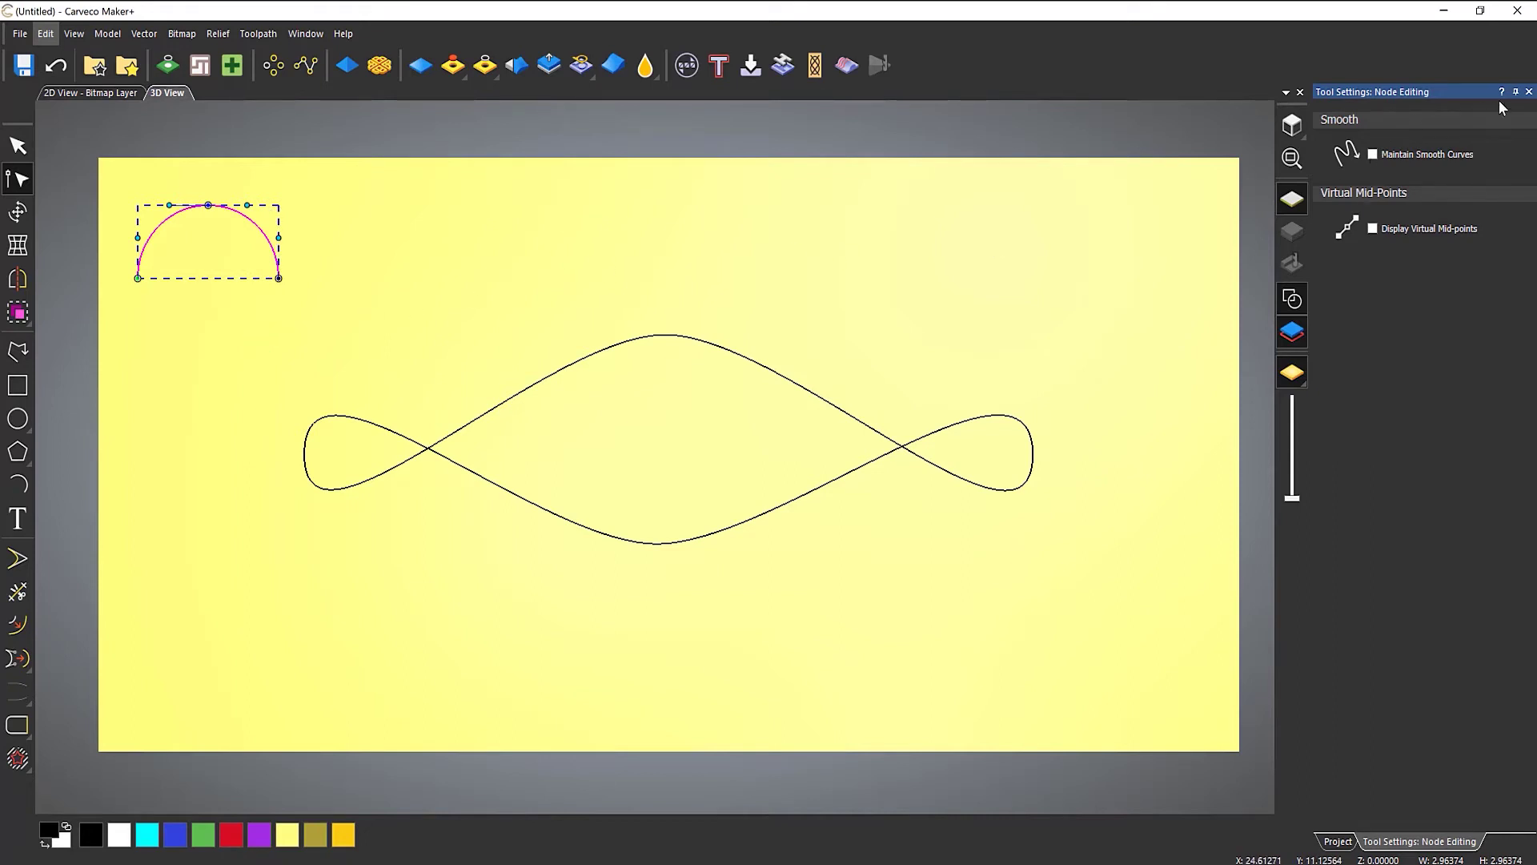
{"action": "left_click", "coordinate": [1529, 91]}
{"action": "left_click", "coordinate": [315, 374]}
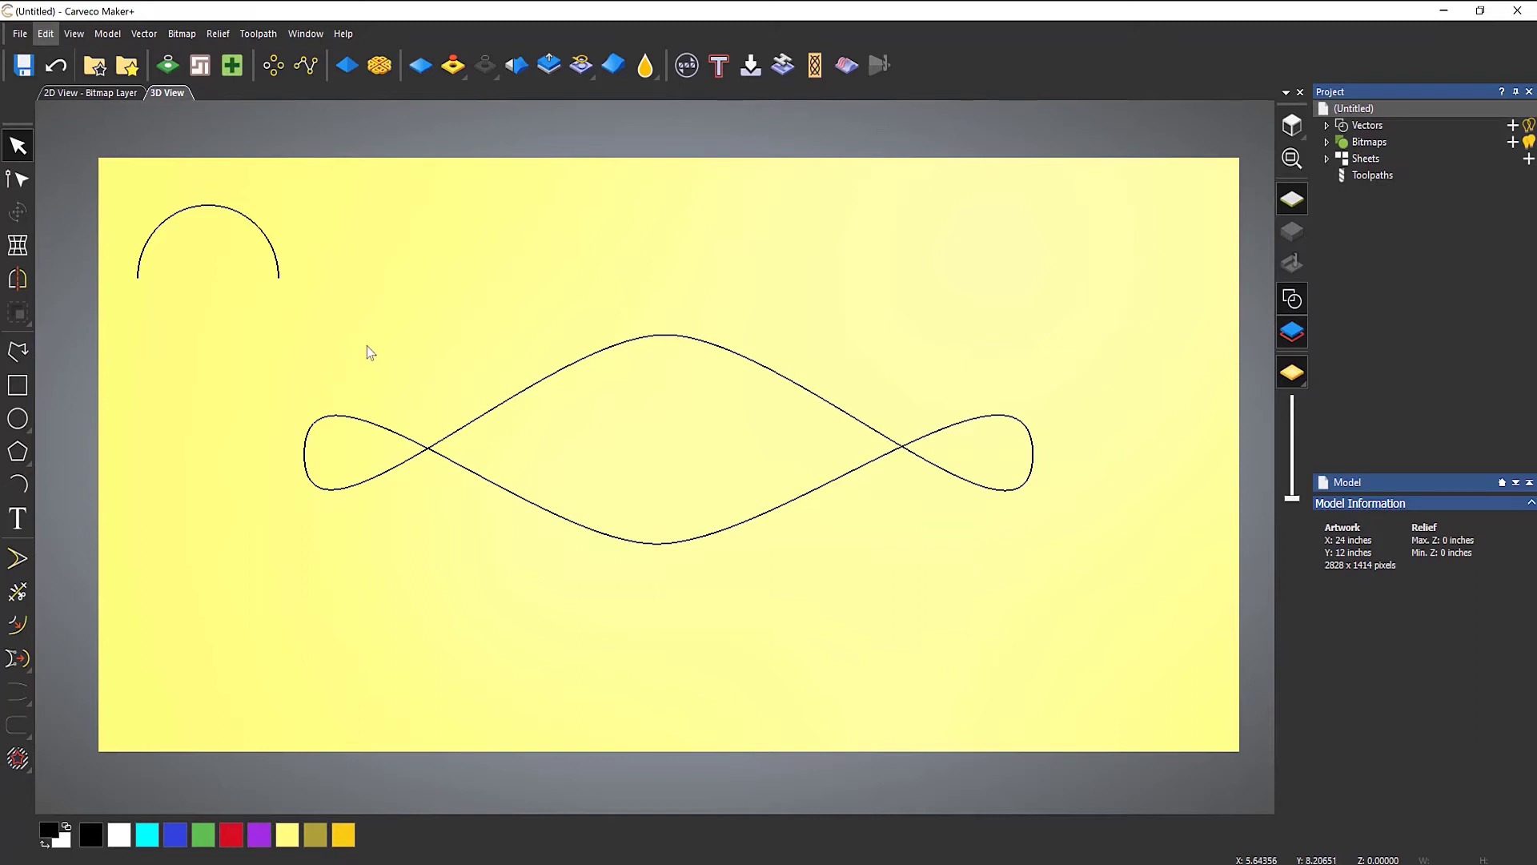
{"action": "left_click", "coordinate": [543, 386]}
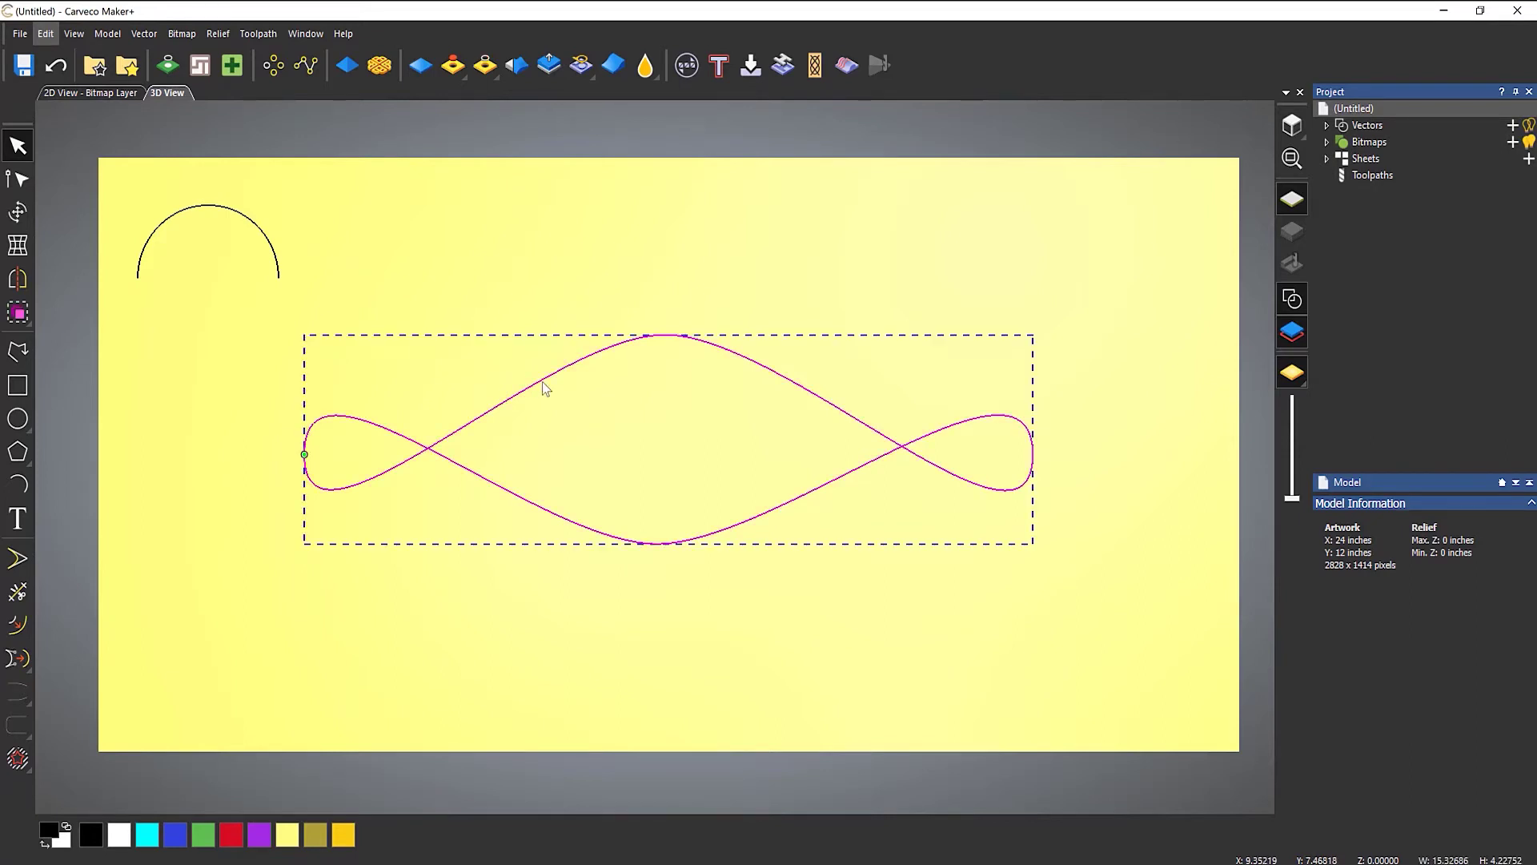
{"action": "left_click", "coordinate": [255, 230], "text": "shift"}
{"action": "left_click", "coordinate": [372, 70]}
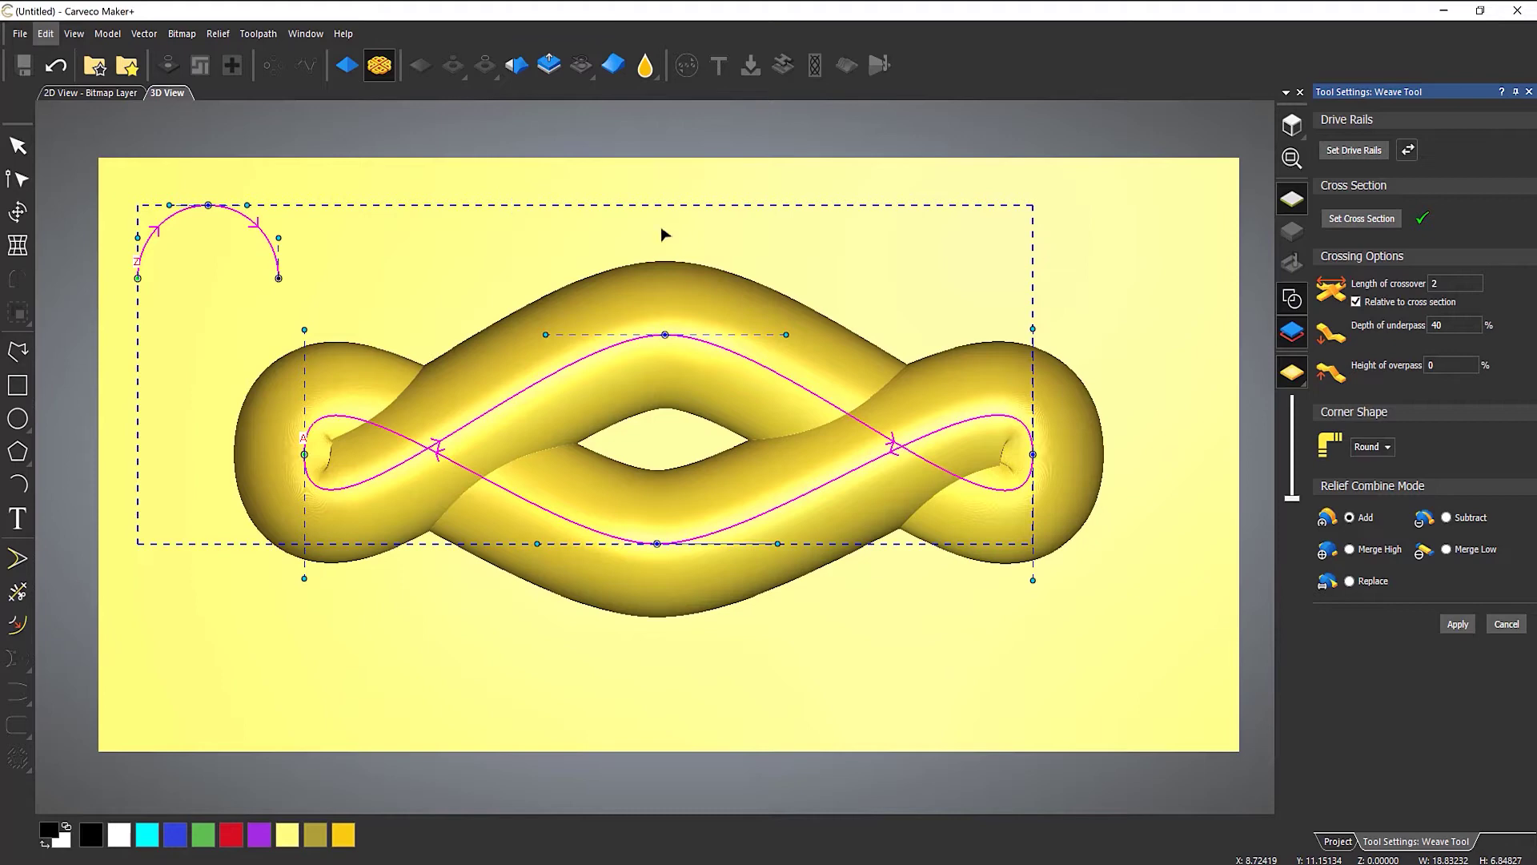
{"action": "left_click", "coordinate": [1509, 625]}
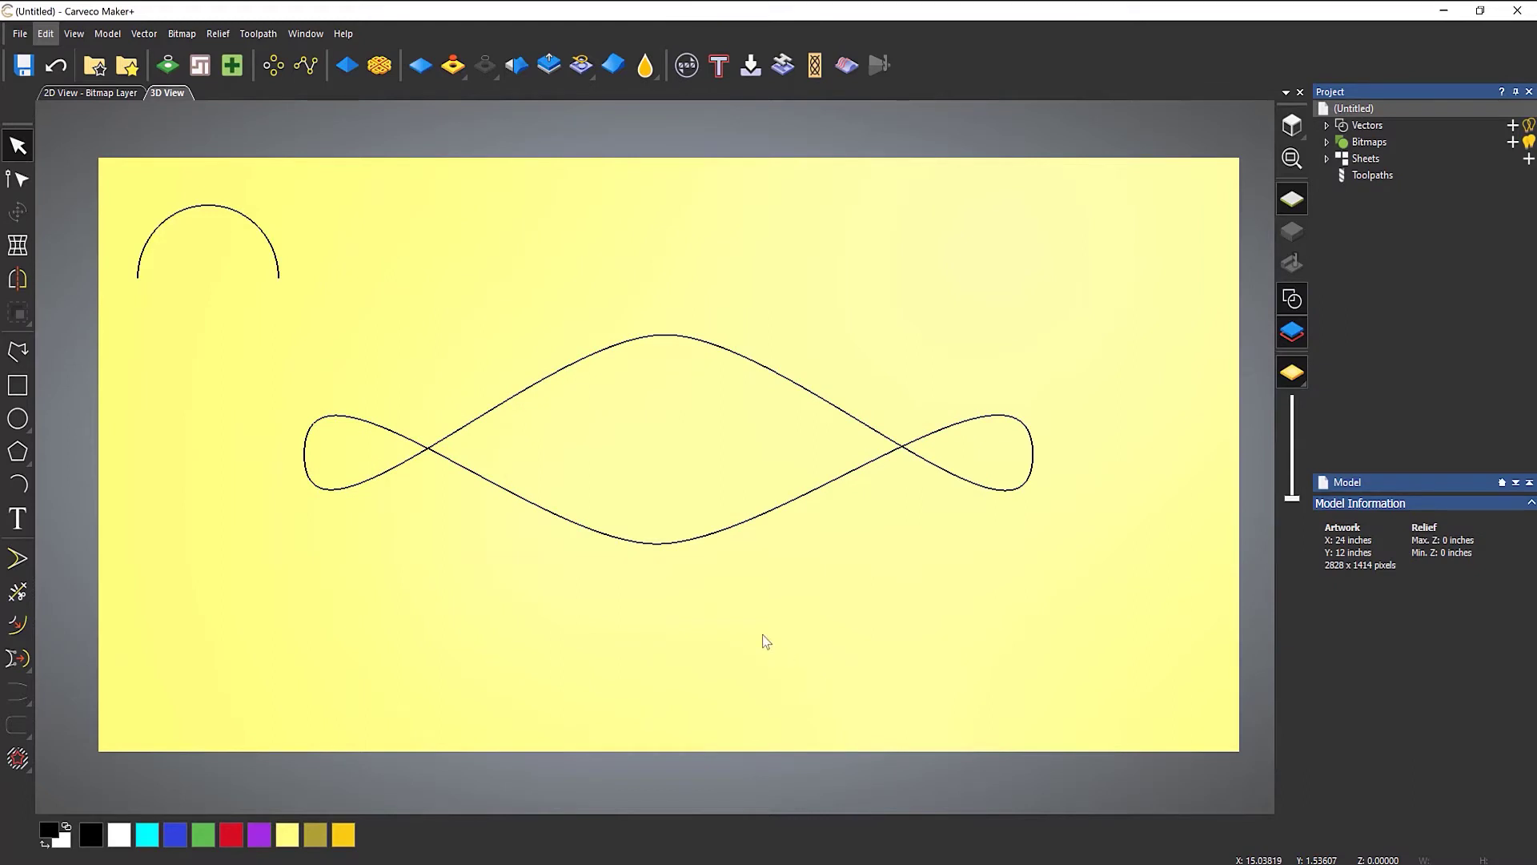
Step: Start a Weave with the looped vector as drive rail, reverse the rail's direction, and use the half-circle arc as cross section
{"action": "left_click", "coordinate": [384, 69]}
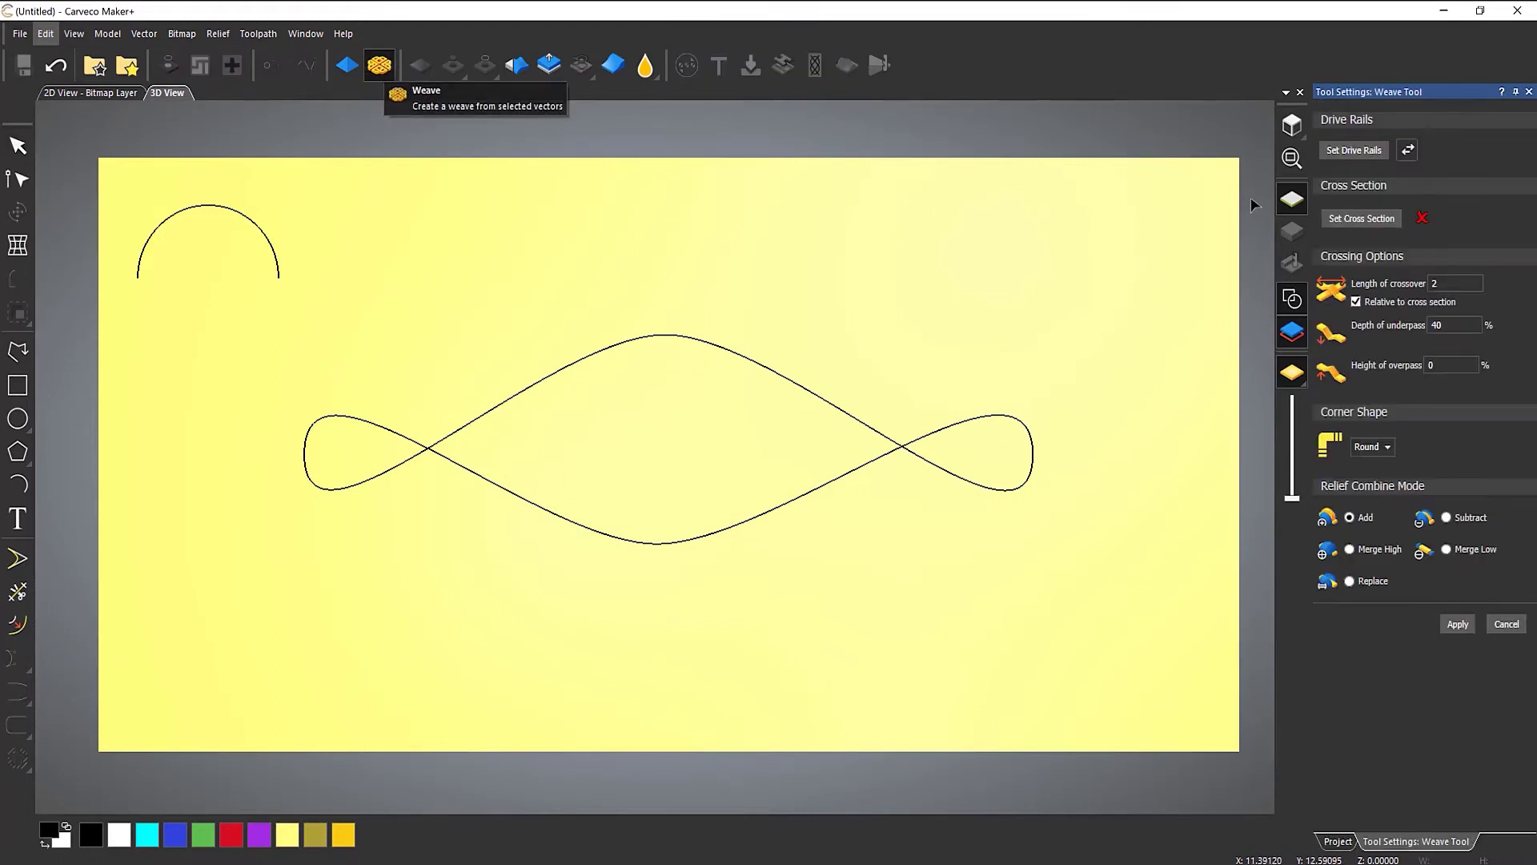
{"action": "left_click", "coordinate": [826, 405]}
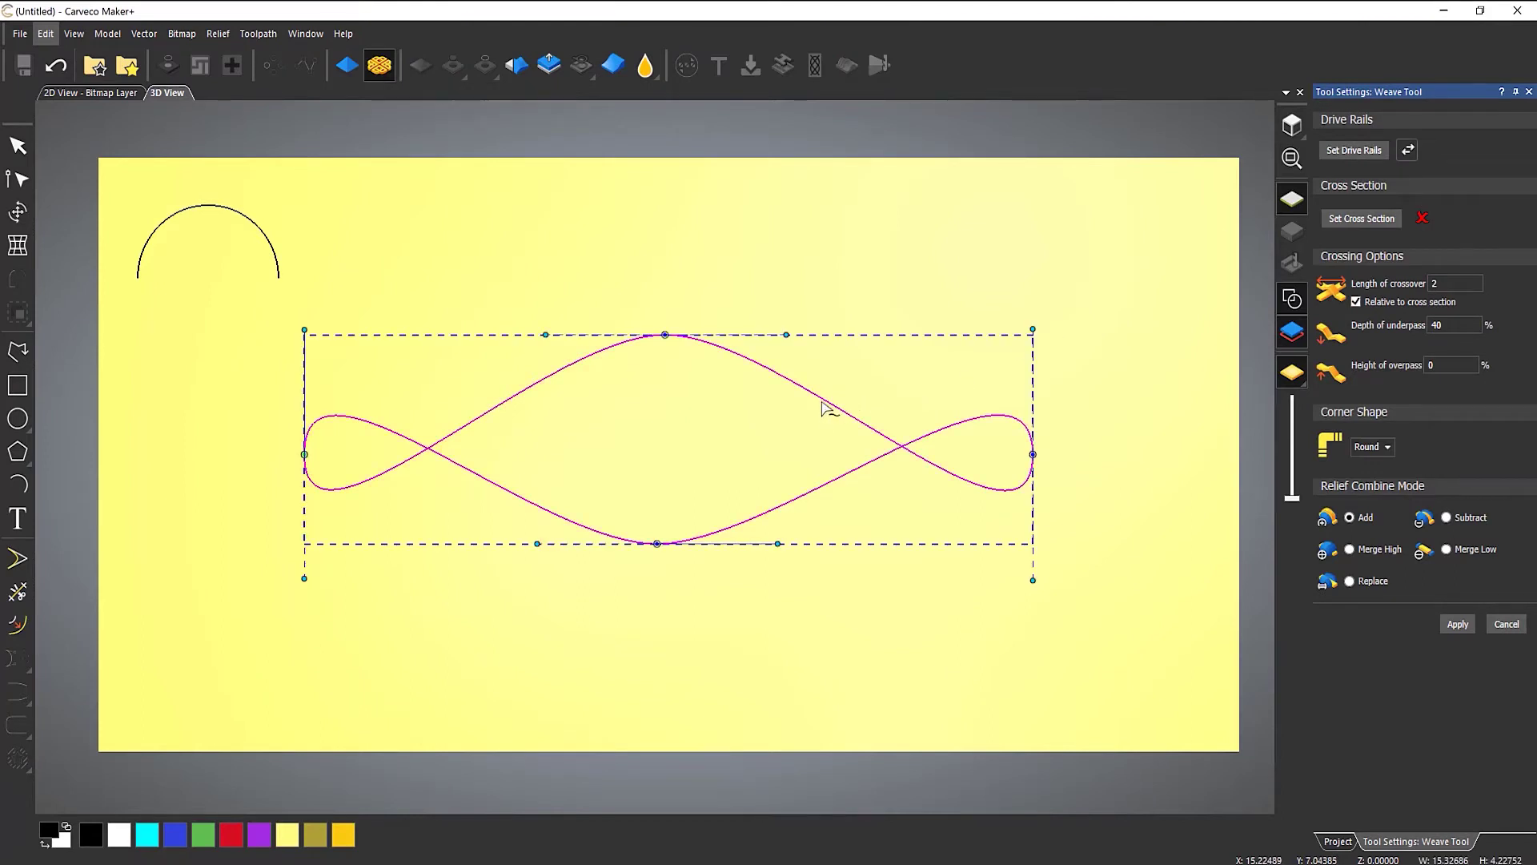
{"action": "left_click", "coordinate": [1343, 151]}
{"action": "left_click", "coordinate": [1409, 152]}
{"action": "left_click", "coordinate": [196, 207]}
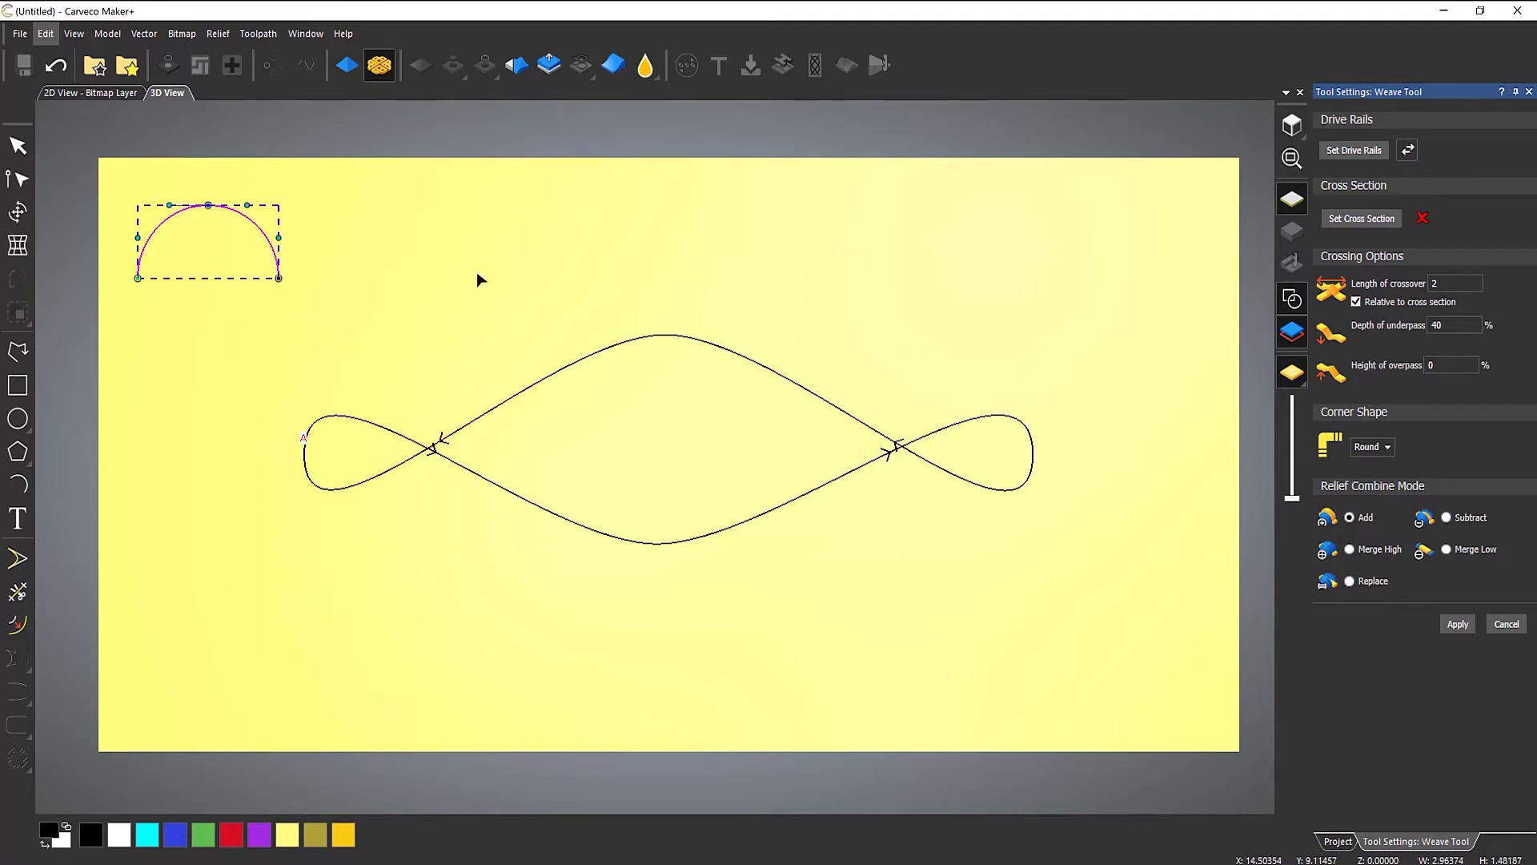
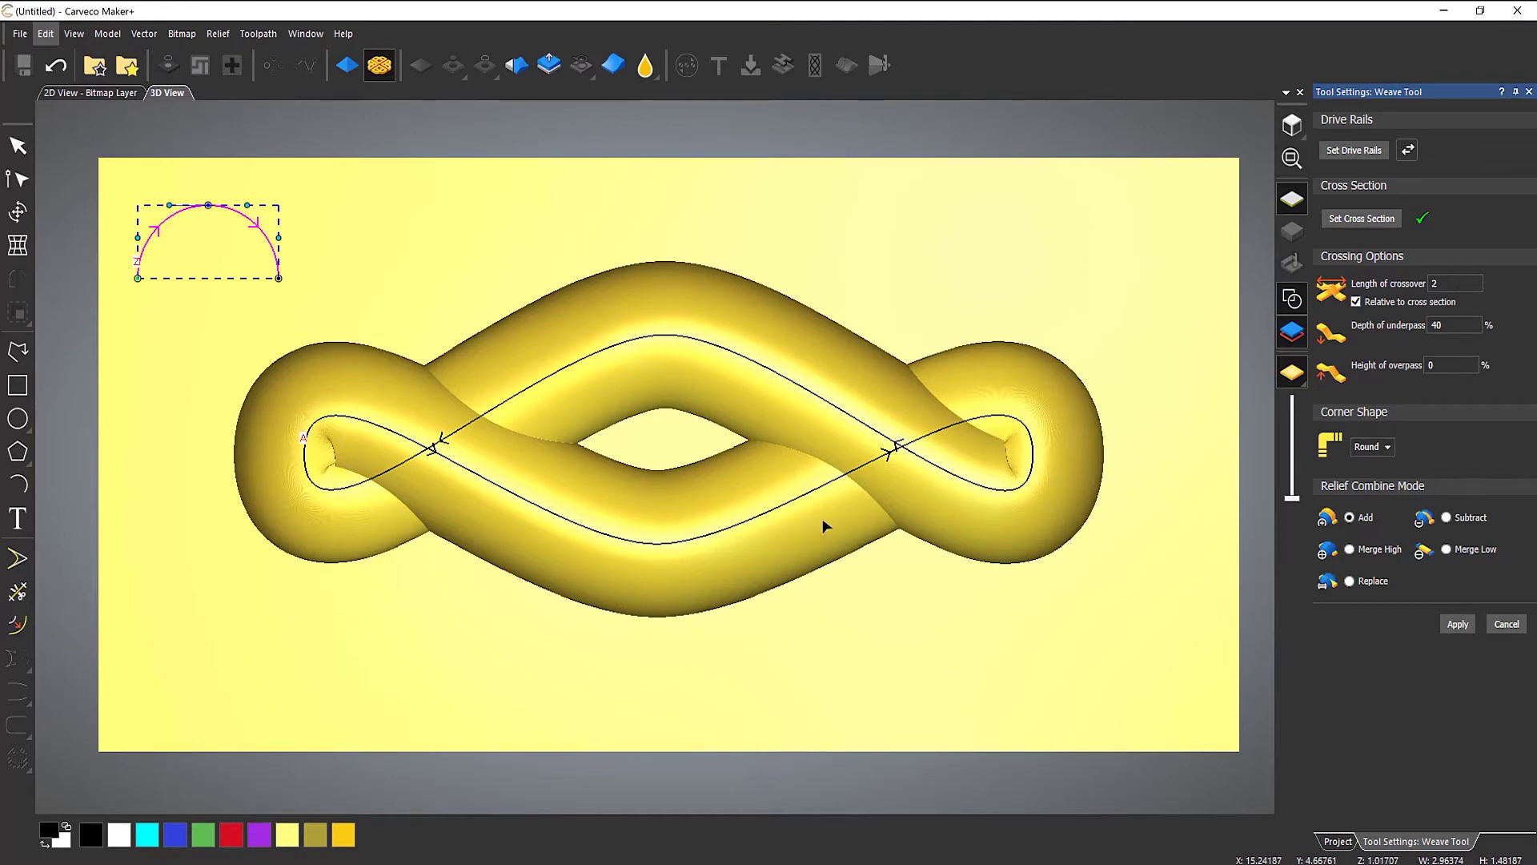
Step: Move both end nodes of the cross-section arc inward to make it about 1.4 inches wide, and lower its top node
{"action": "left_click_drag", "start_coordinate": [863, 512], "coordinate": [877, 359]}
{"action": "middle_click_drag", "start_coordinate": [381, 532], "coordinate": [370, 532]}
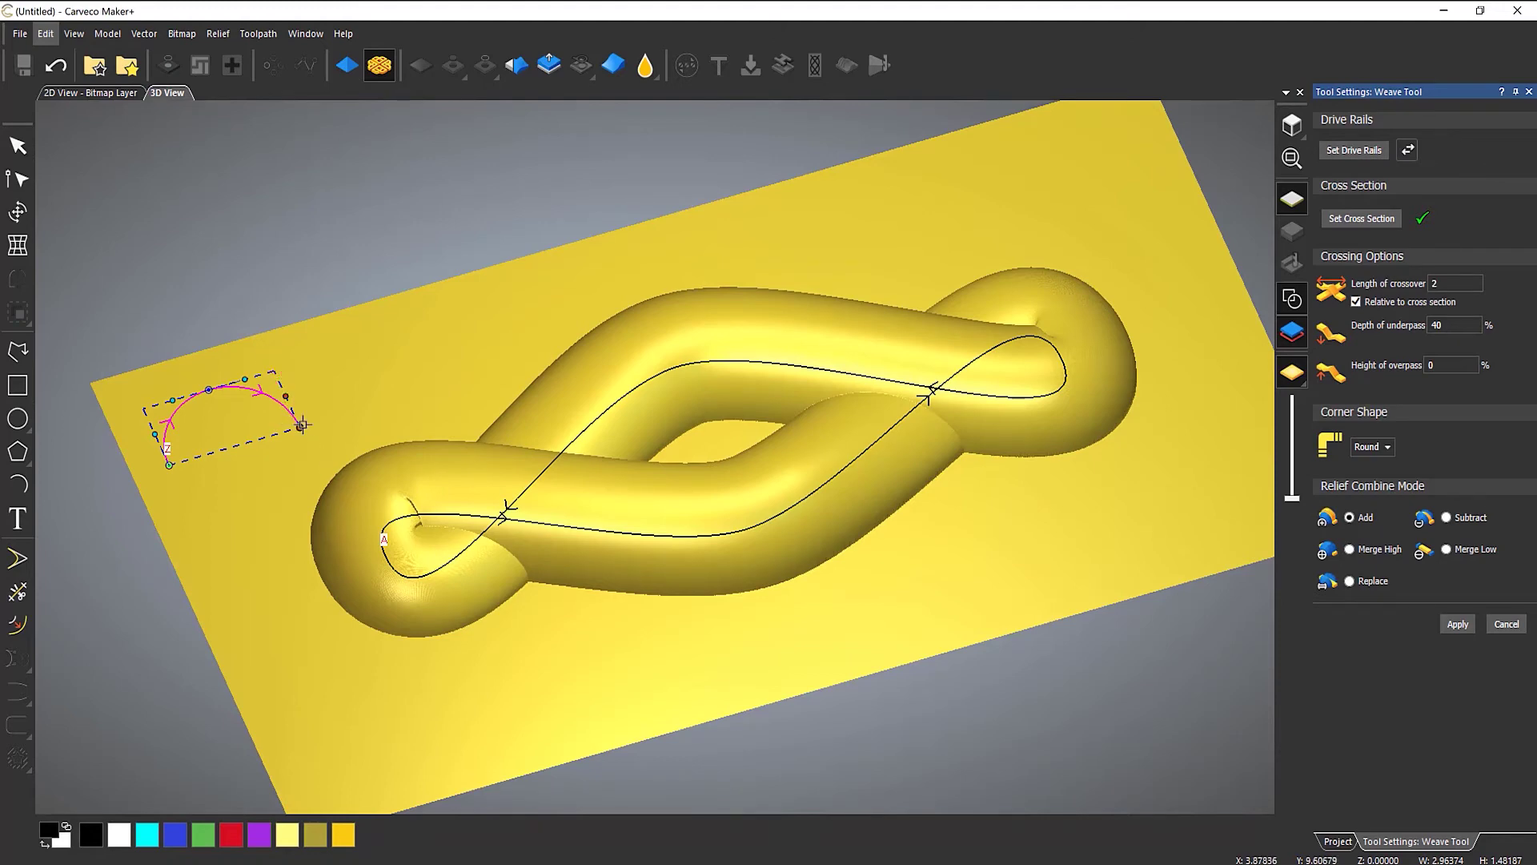
{"action": "left_click_drag", "start_coordinate": [301, 425], "coordinate": [267, 437]}
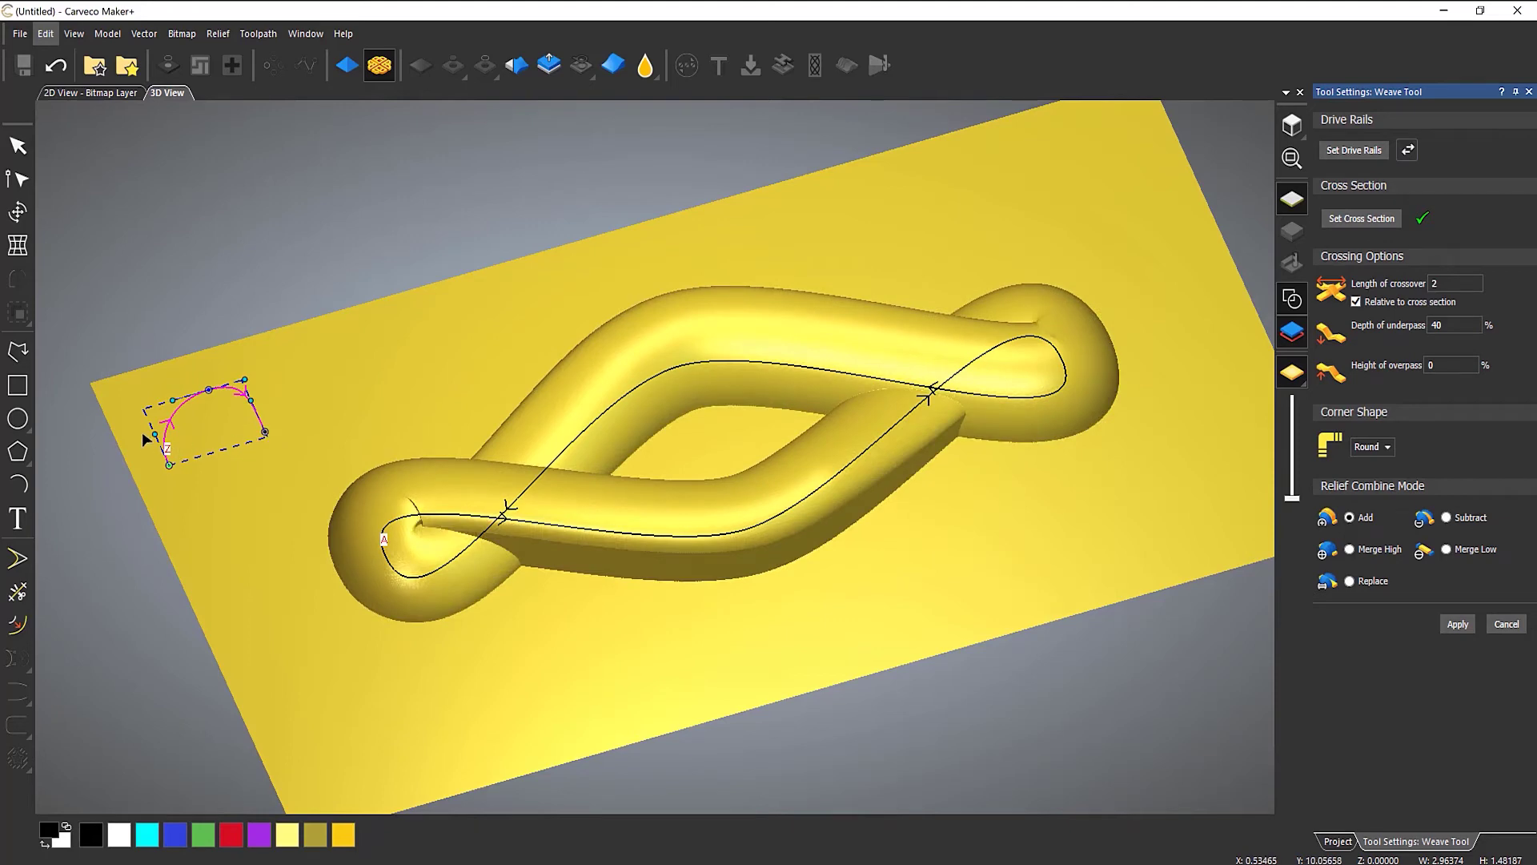
{"action": "left_click_drag", "start_coordinate": [146, 418], "coordinate": [206, 453]}
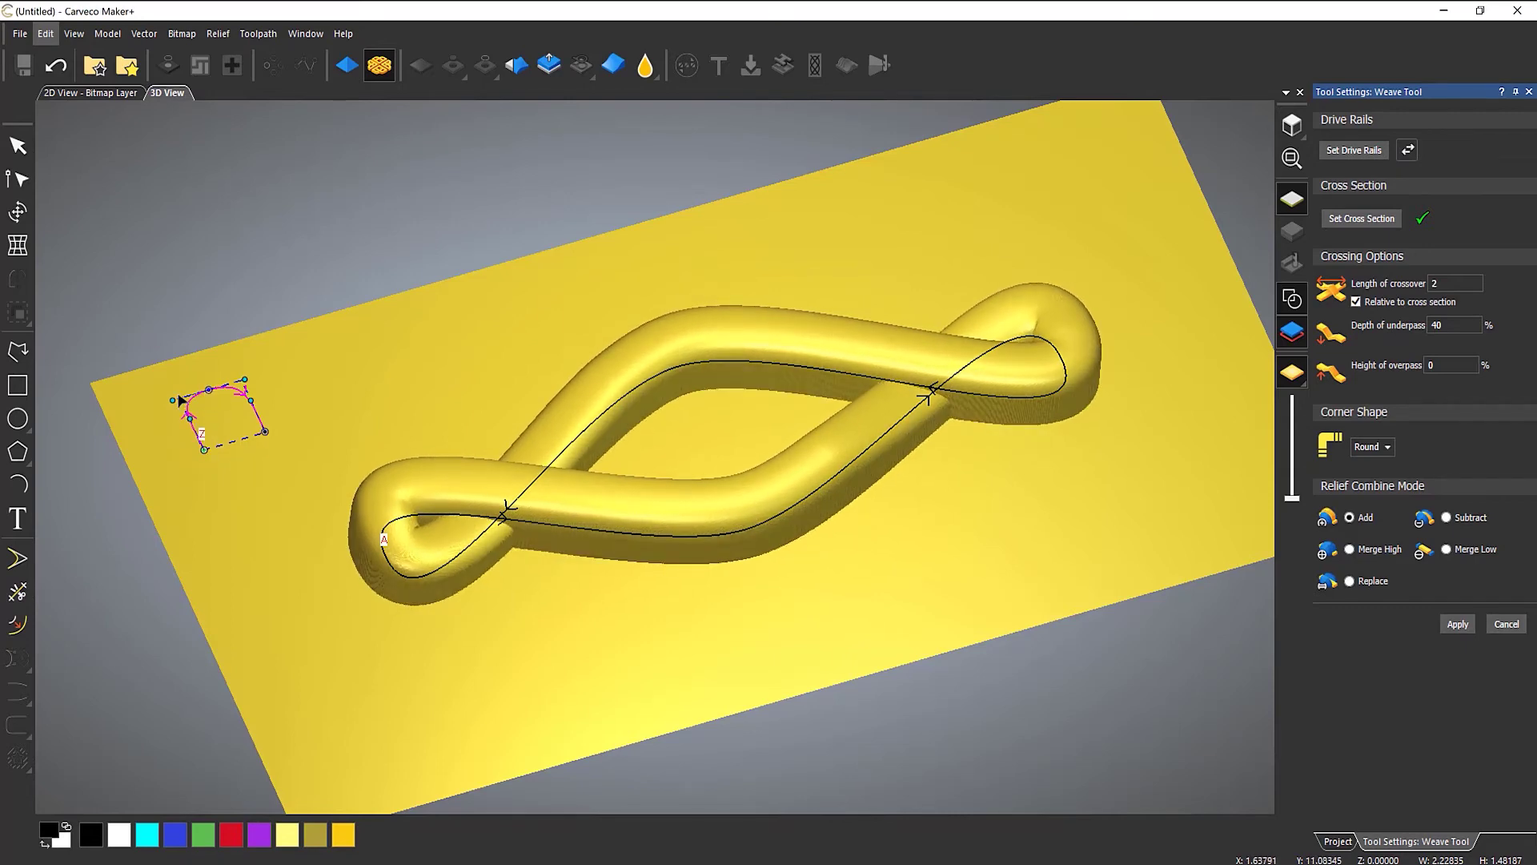
{"action": "left_click_drag", "start_coordinate": [140, 373], "coordinate": [210, 410]}
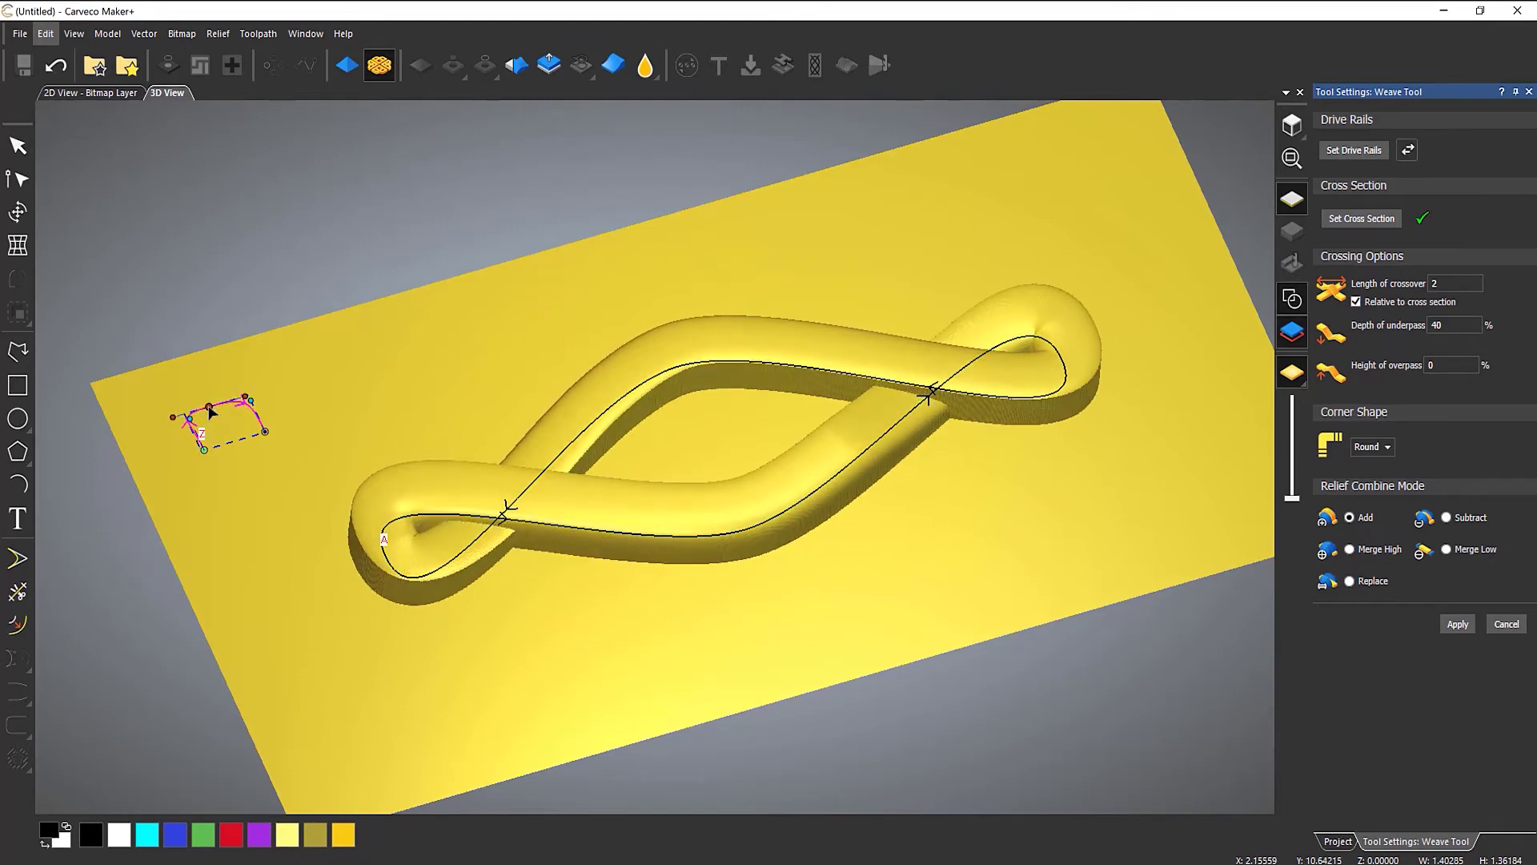
Step: Bend the cross section's lower ends inward with their control handles, and insert a node right of the top, lowered to form a groove
{"action": "scroll", "coordinate": [223, 445], "scroll_direction": "up", "scroll_amount": 5}
{"action": "scroll", "coordinate": [220, 405], "scroll_direction": "down", "scroll_amount": 1}
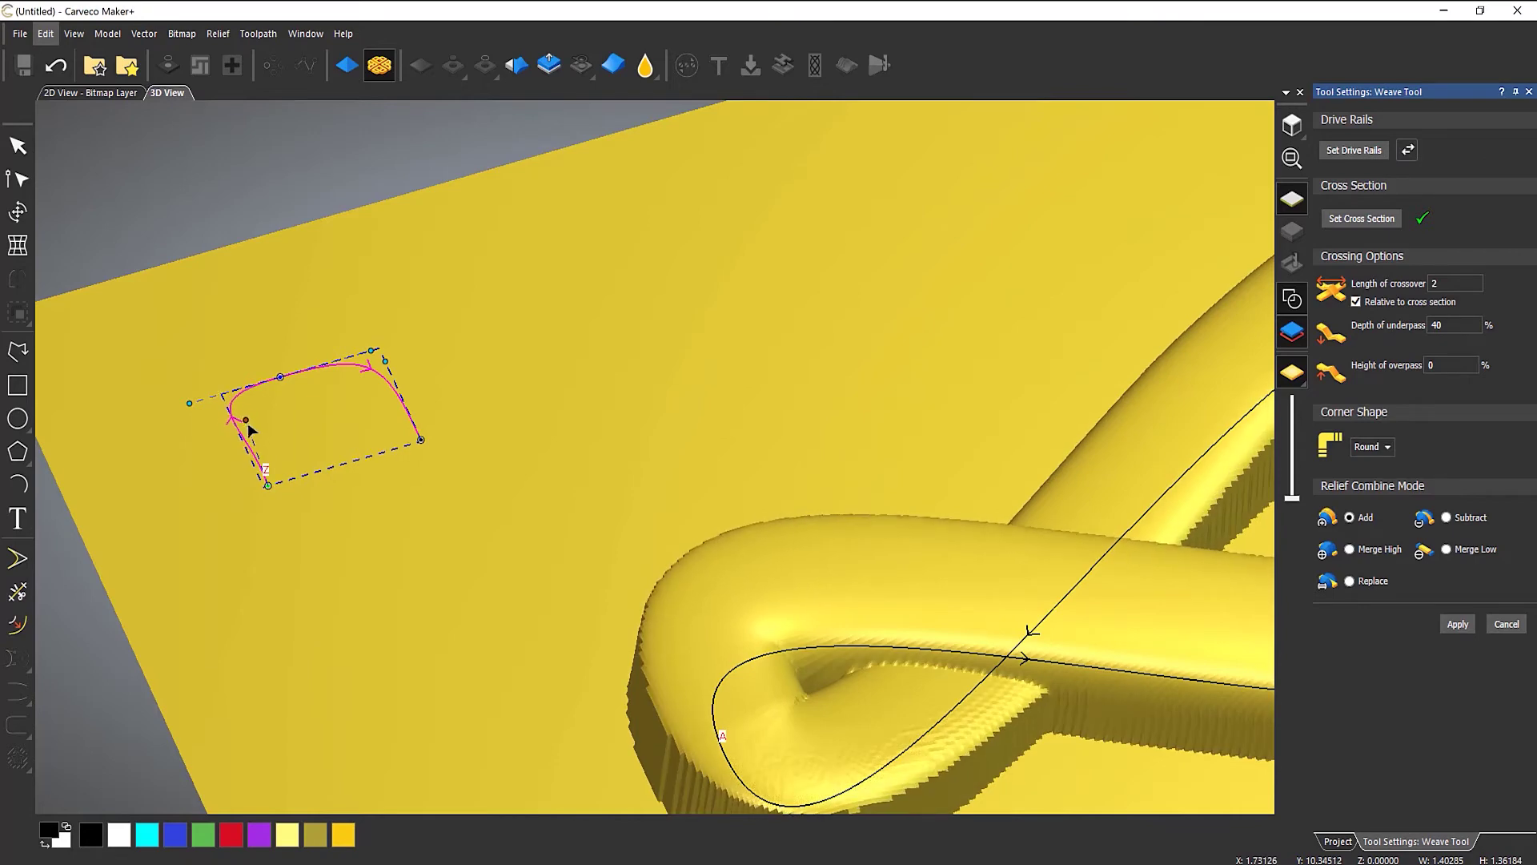
{"action": "left_click_drag", "start_coordinate": [232, 410], "coordinate": [310, 441]}
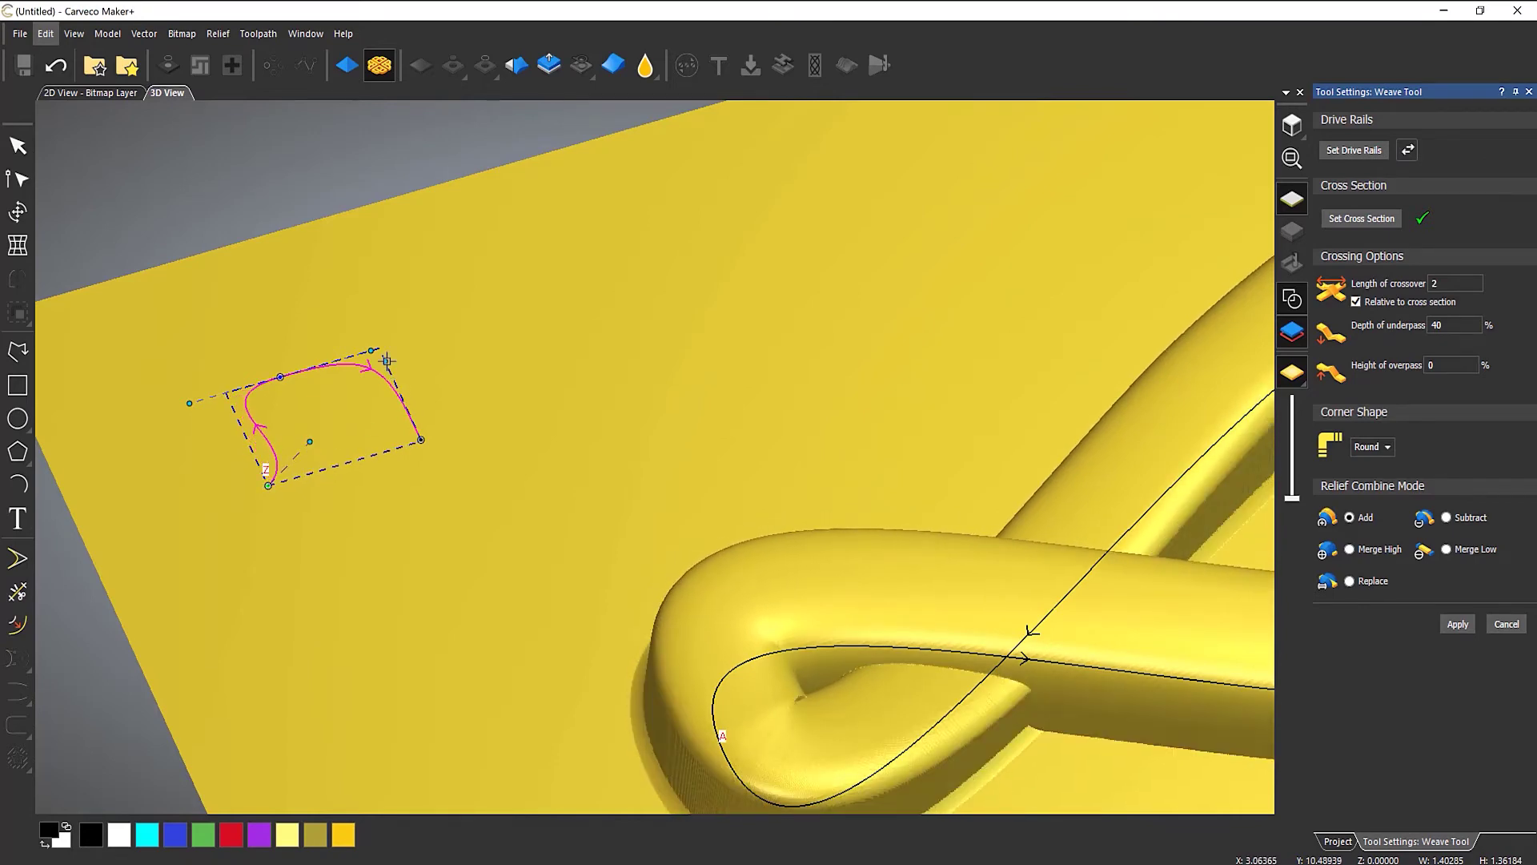
{"action": "left_click_drag", "start_coordinate": [387, 360], "coordinate": [356, 409]}
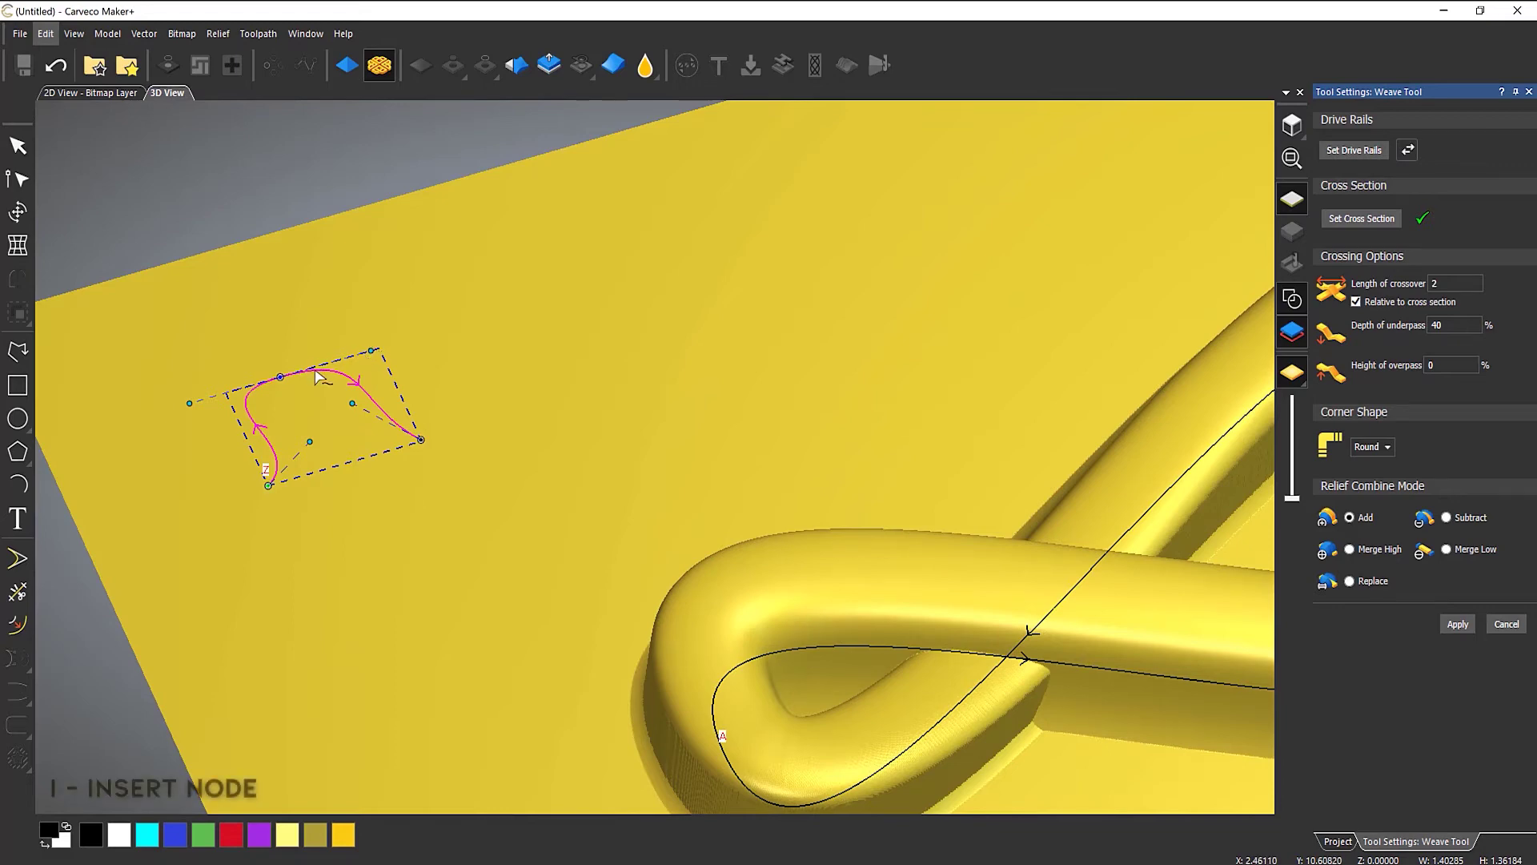
{"action": "key", "text": "i"}
{"action": "mouse_move", "coordinate": [316, 371]}
{"action": "left_mouse_down"}
{"action": "mouse_move", "coordinate": [338, 360]}
{"action": "mouse_move", "coordinate": [312, 373]}
{"action": "mouse_move", "coordinate": [318, 400]}
{"action": "mouse_move", "coordinate": [320, 387]}
{"action": "left_mouse_up"}
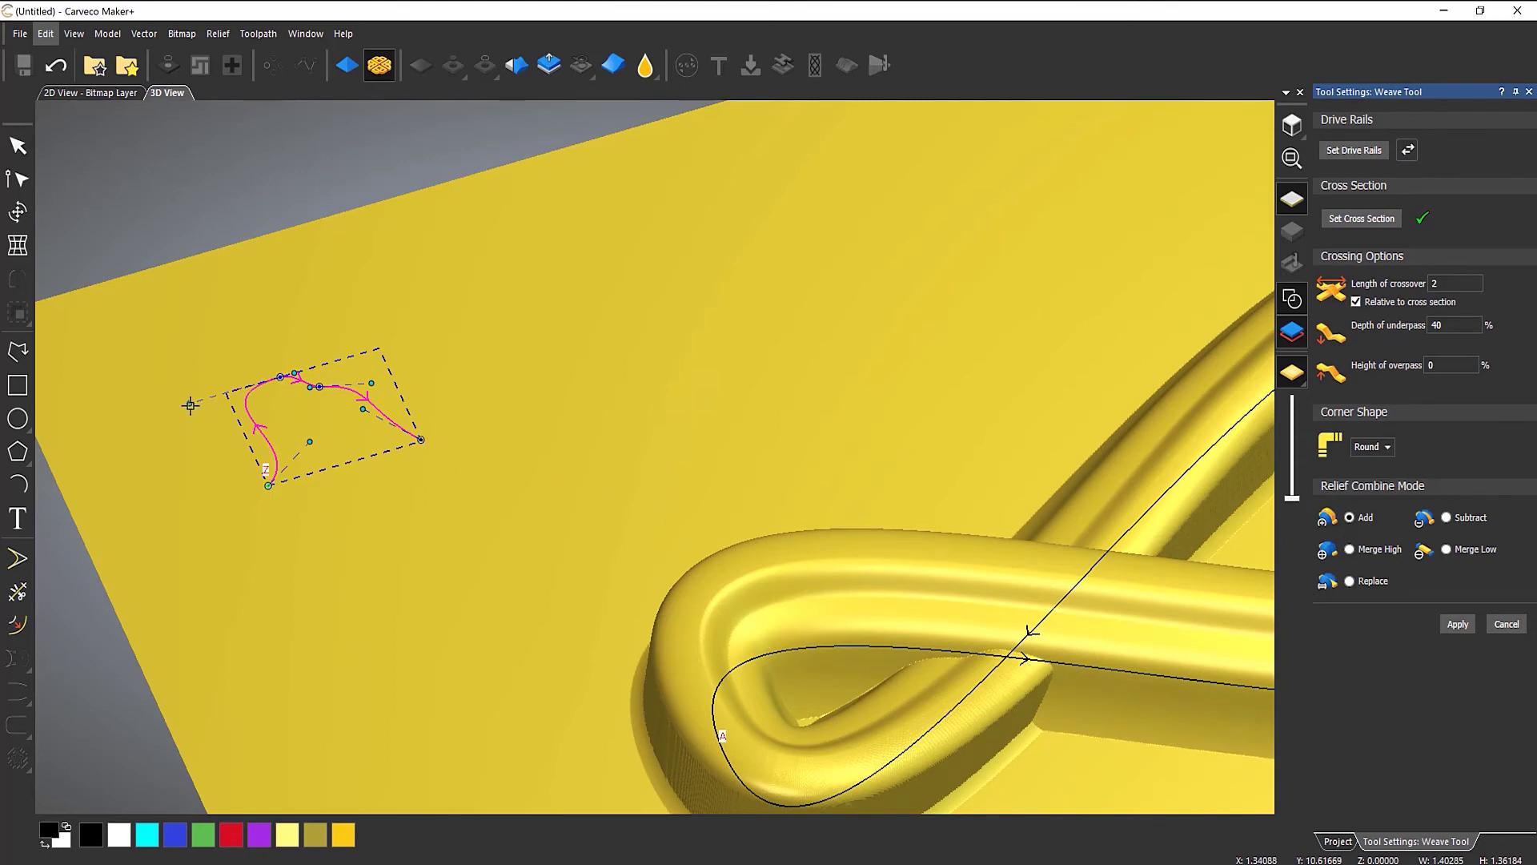
{"action": "mouse_move", "coordinate": [190, 405]}
{"action": "left_mouse_down"}
{"action": "mouse_move", "coordinate": [222, 416]}
{"action": "mouse_move", "coordinate": [181, 406]}
{"action": "left_mouse_up"}
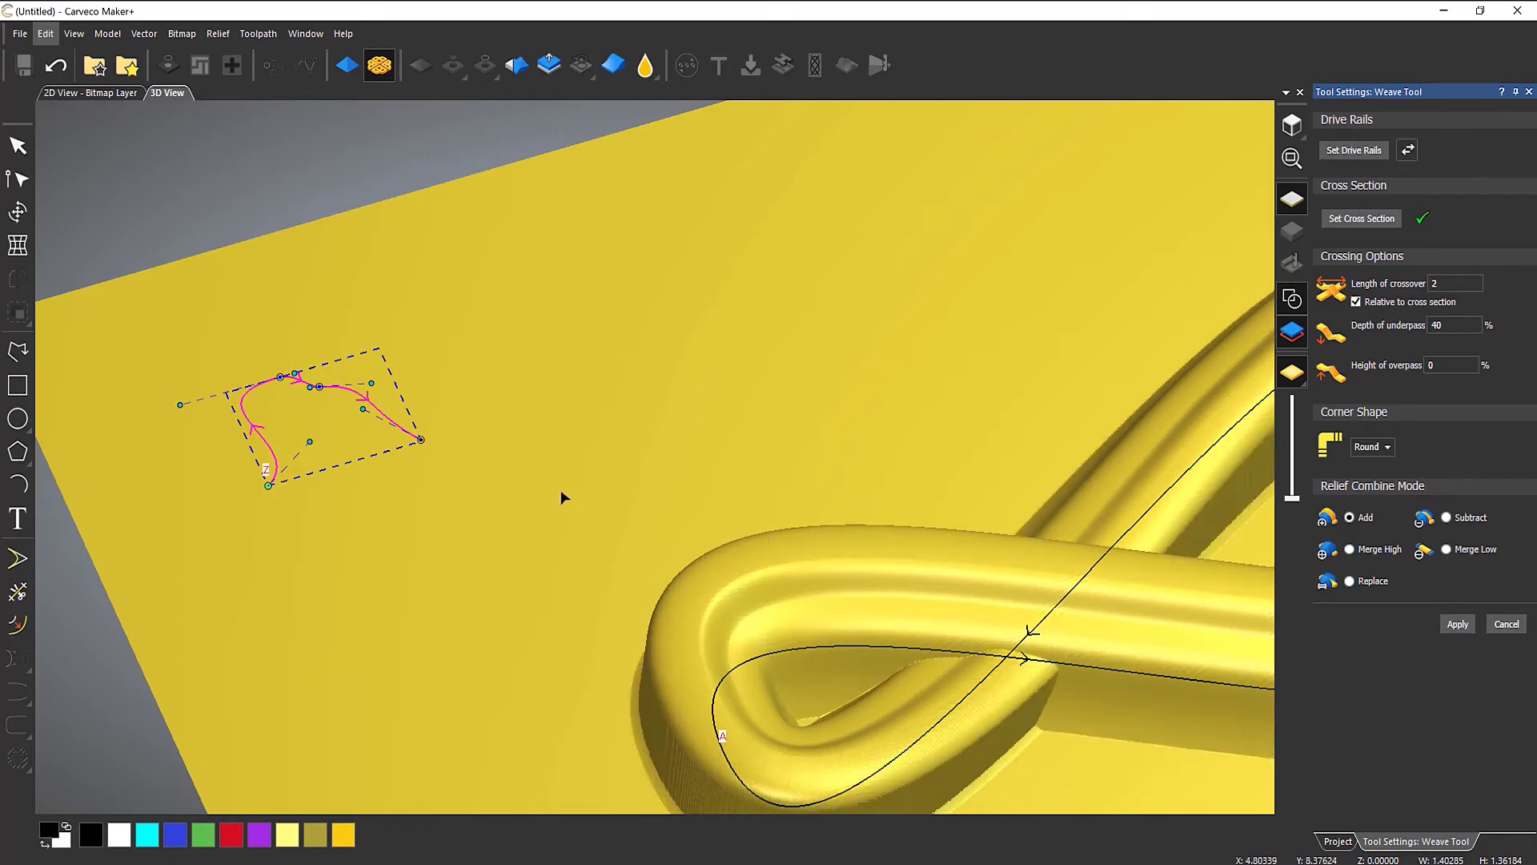
Step: Move the drive rail's lower middle node inward toward the centre of the weave, and hide the vectors
{"action": "scroll", "coordinate": [816, 458], "scroll_direction": "down", "scroll_amount": 3}
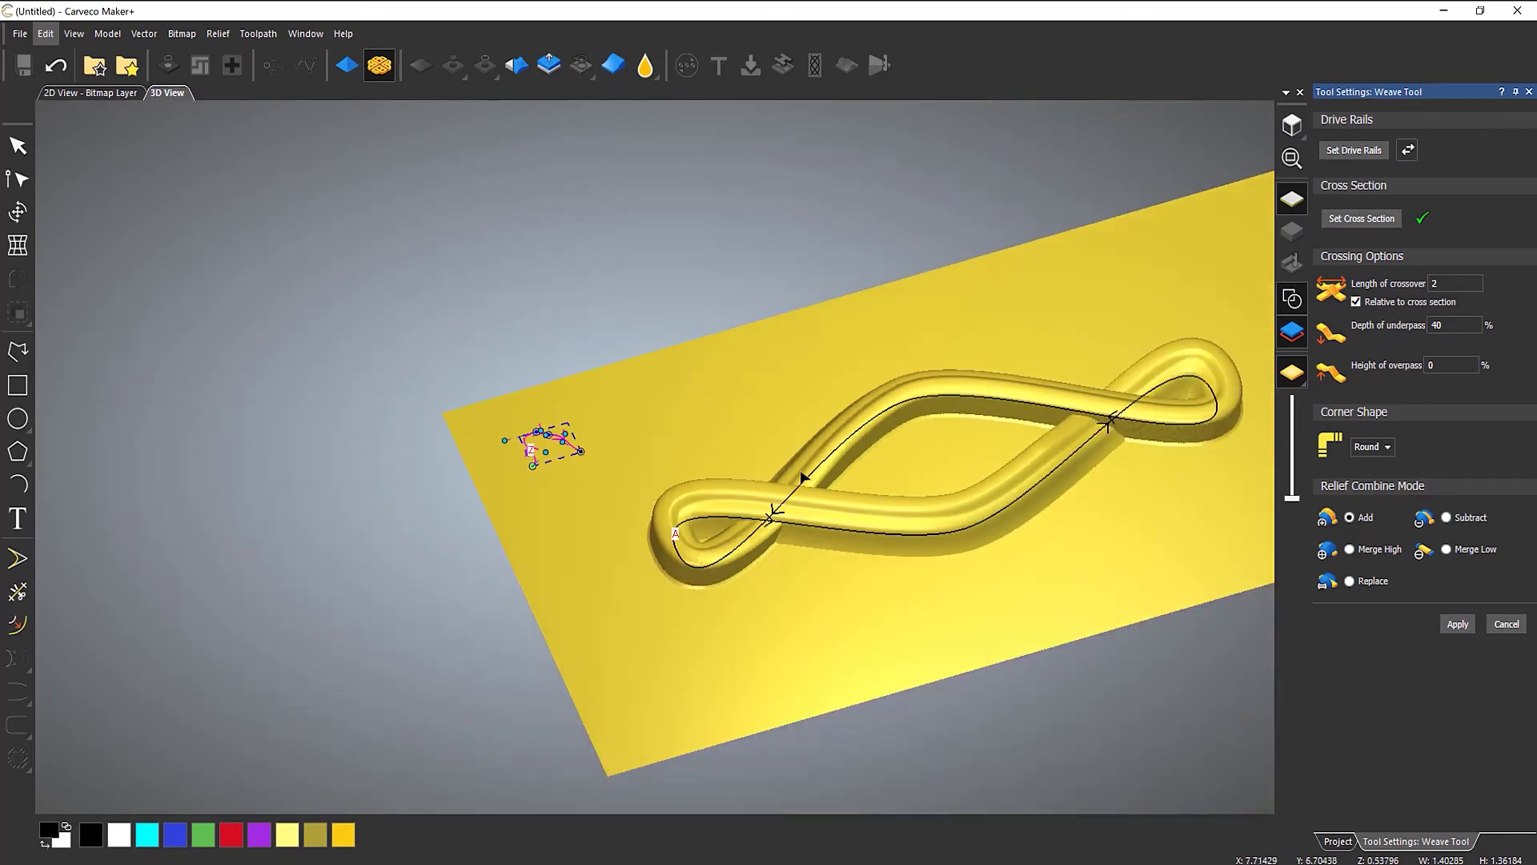
{"action": "left_click_drag", "start_coordinate": [817, 458], "coordinate": [1073, 458]}
{"action": "scroll", "coordinate": [927, 505], "scroll_direction": "up", "scroll_amount": 5}
{"action": "scroll", "coordinate": [889, 507], "scroll_direction": "down", "scroll_amount": 5}
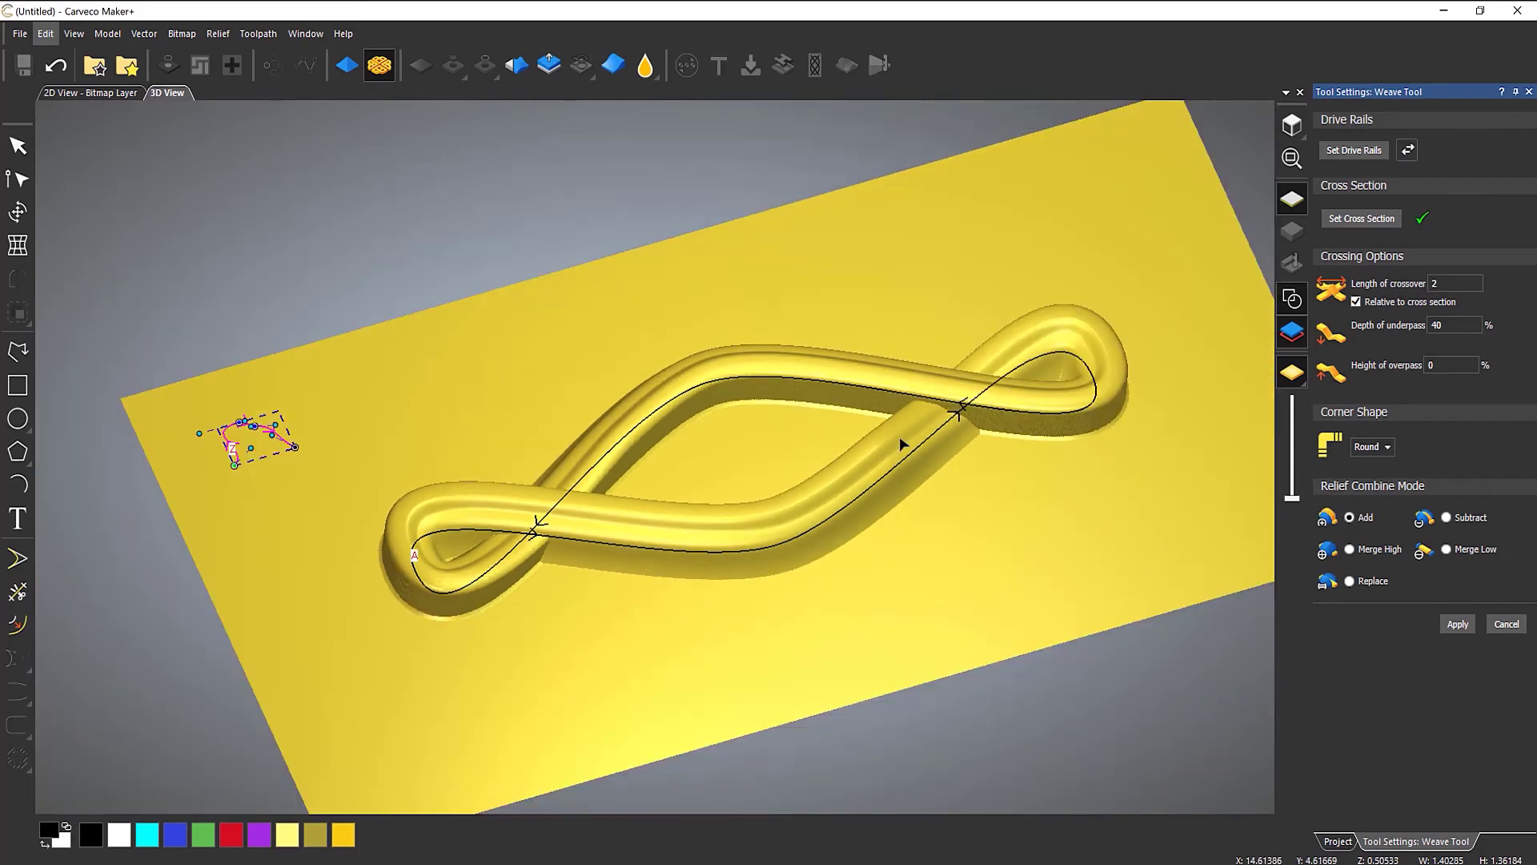
{"action": "scroll", "coordinate": [881, 398], "scroll_direction": "up", "scroll_amount": 3}
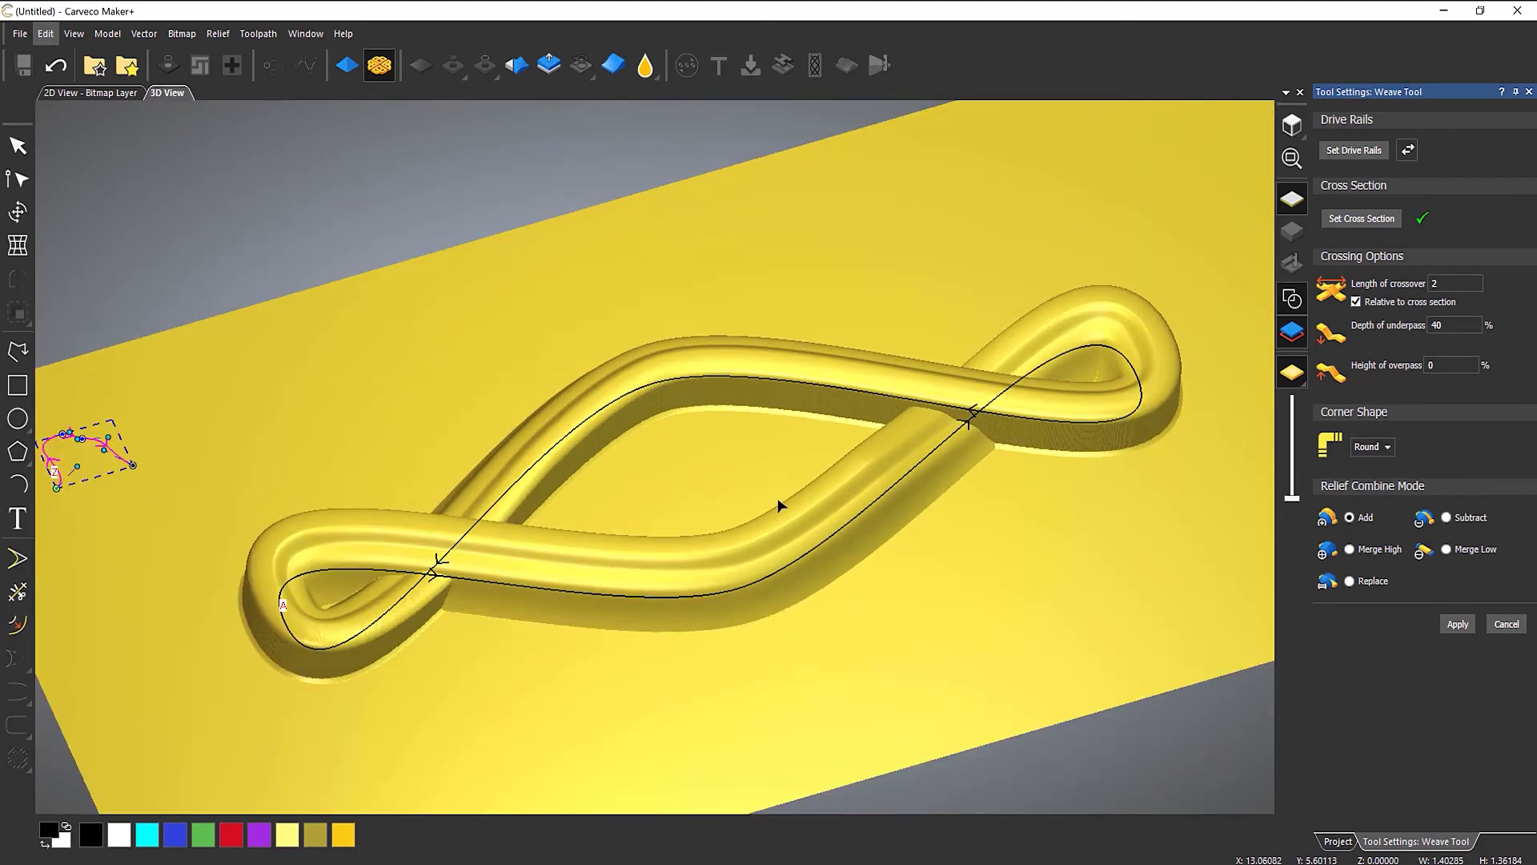
{"action": "left_click", "coordinate": [789, 571]}
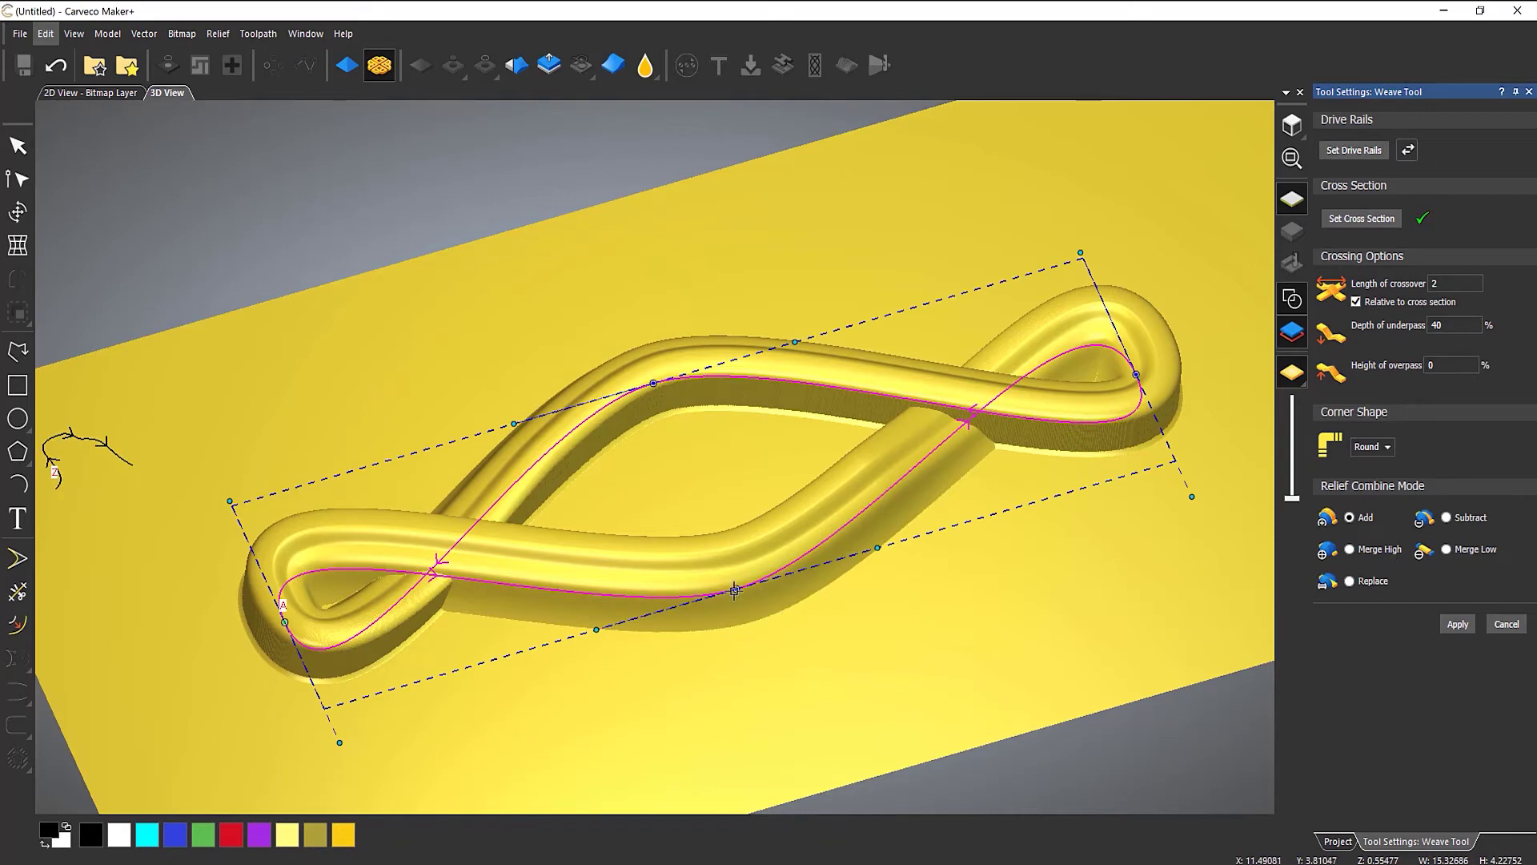
{"action": "left_click_drag", "start_coordinate": [737, 589], "coordinate": [727, 526]}
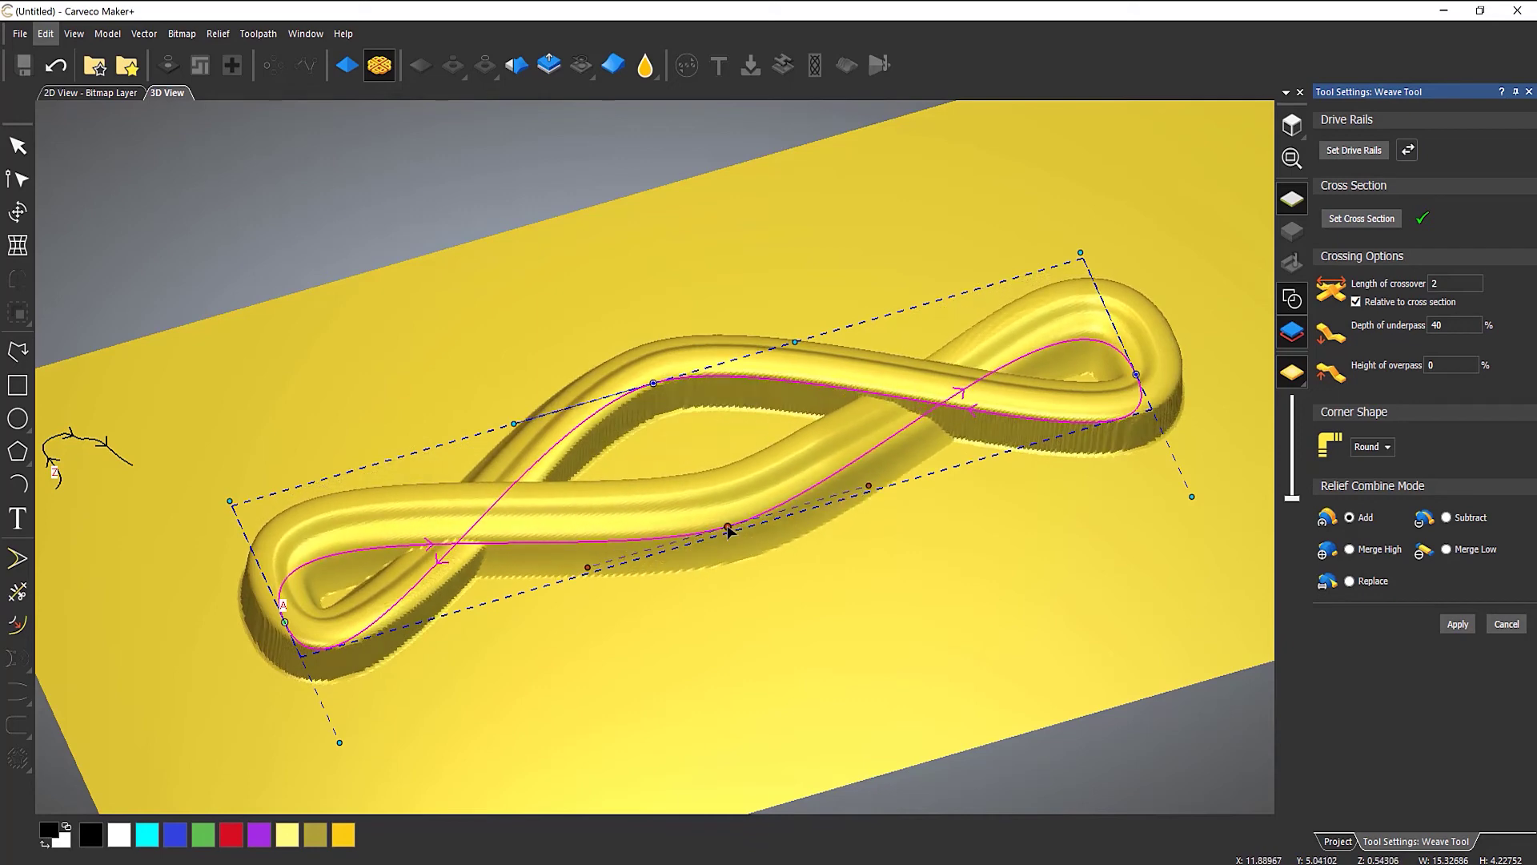
{"action": "scroll", "coordinate": [675, 515], "scroll_direction": "up", "scroll_amount": 3}
{"action": "scroll", "coordinate": [676, 515], "scroll_direction": "down", "scroll_amount": 2}
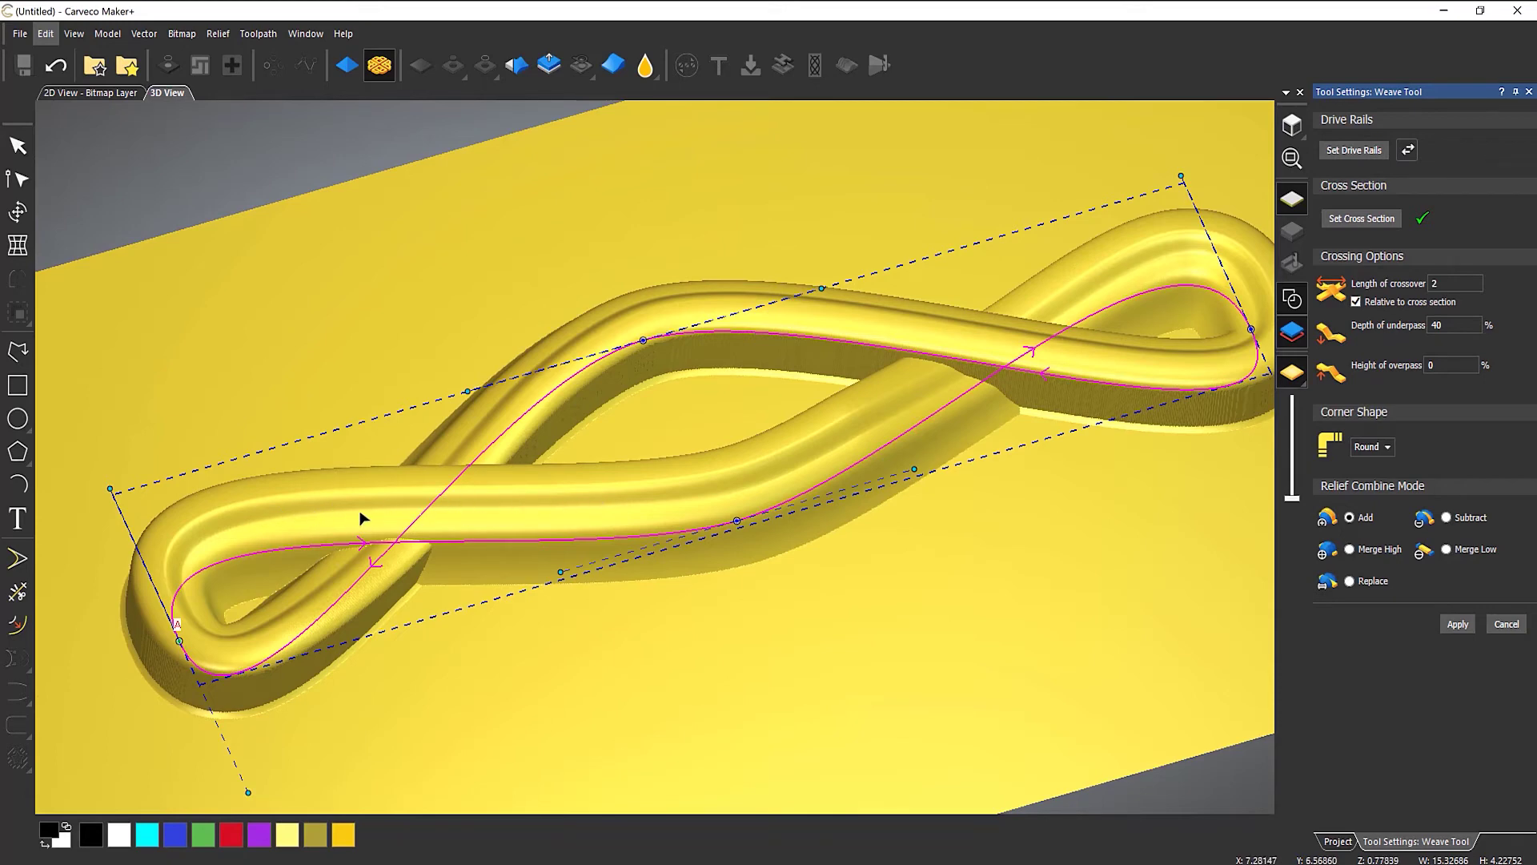
{"action": "left_click", "coordinate": [1292, 298]}
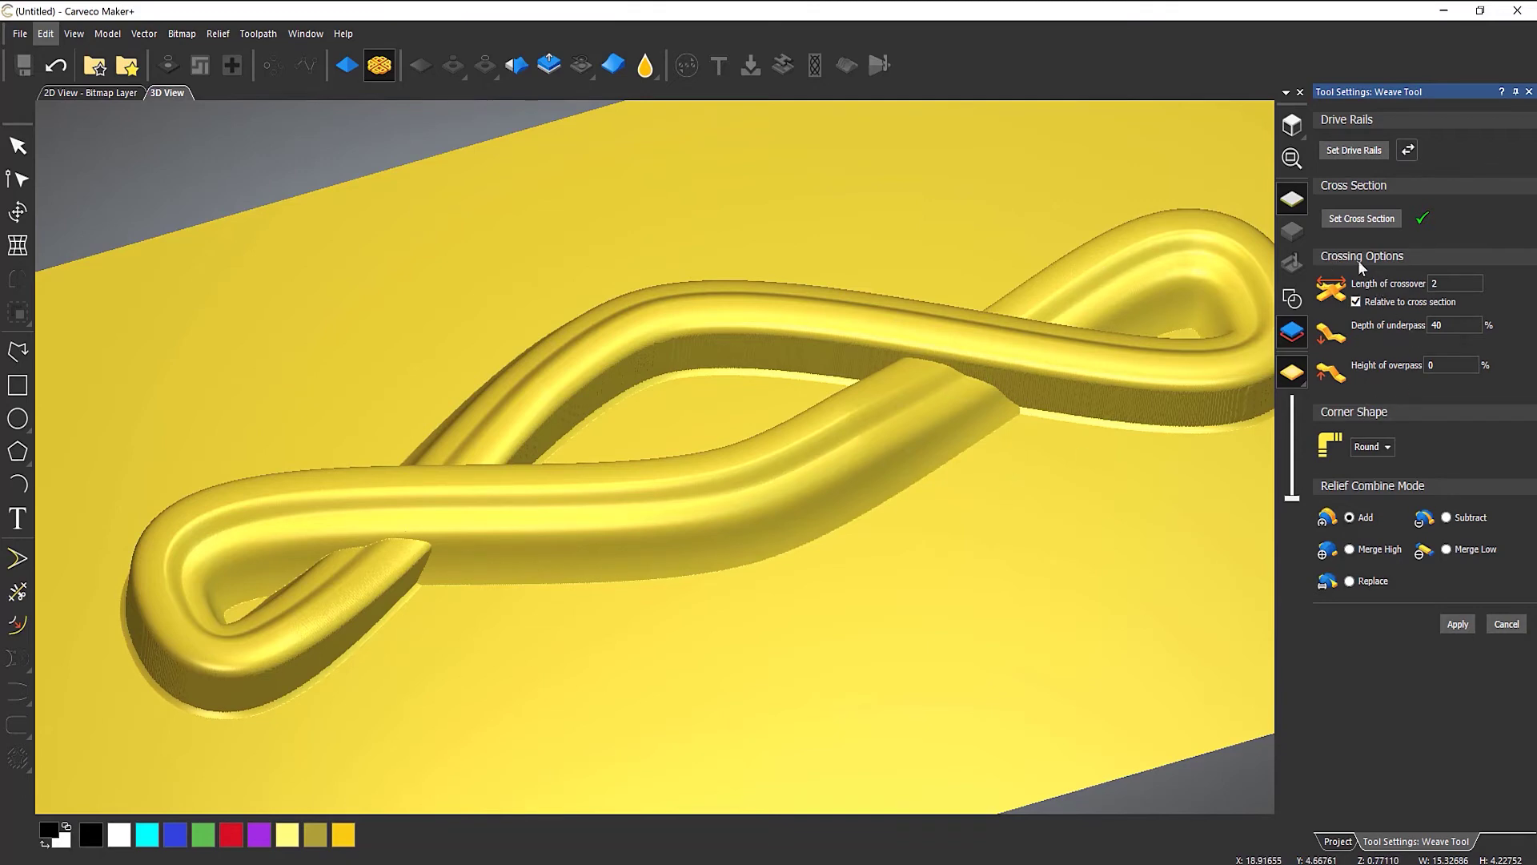
Step: Compare crossover lengths of 1 and 10 relative to the cross section, and settle on 10
{"action": "left_click_drag", "start_coordinate": [866, 563], "coordinate": [747, 439]}
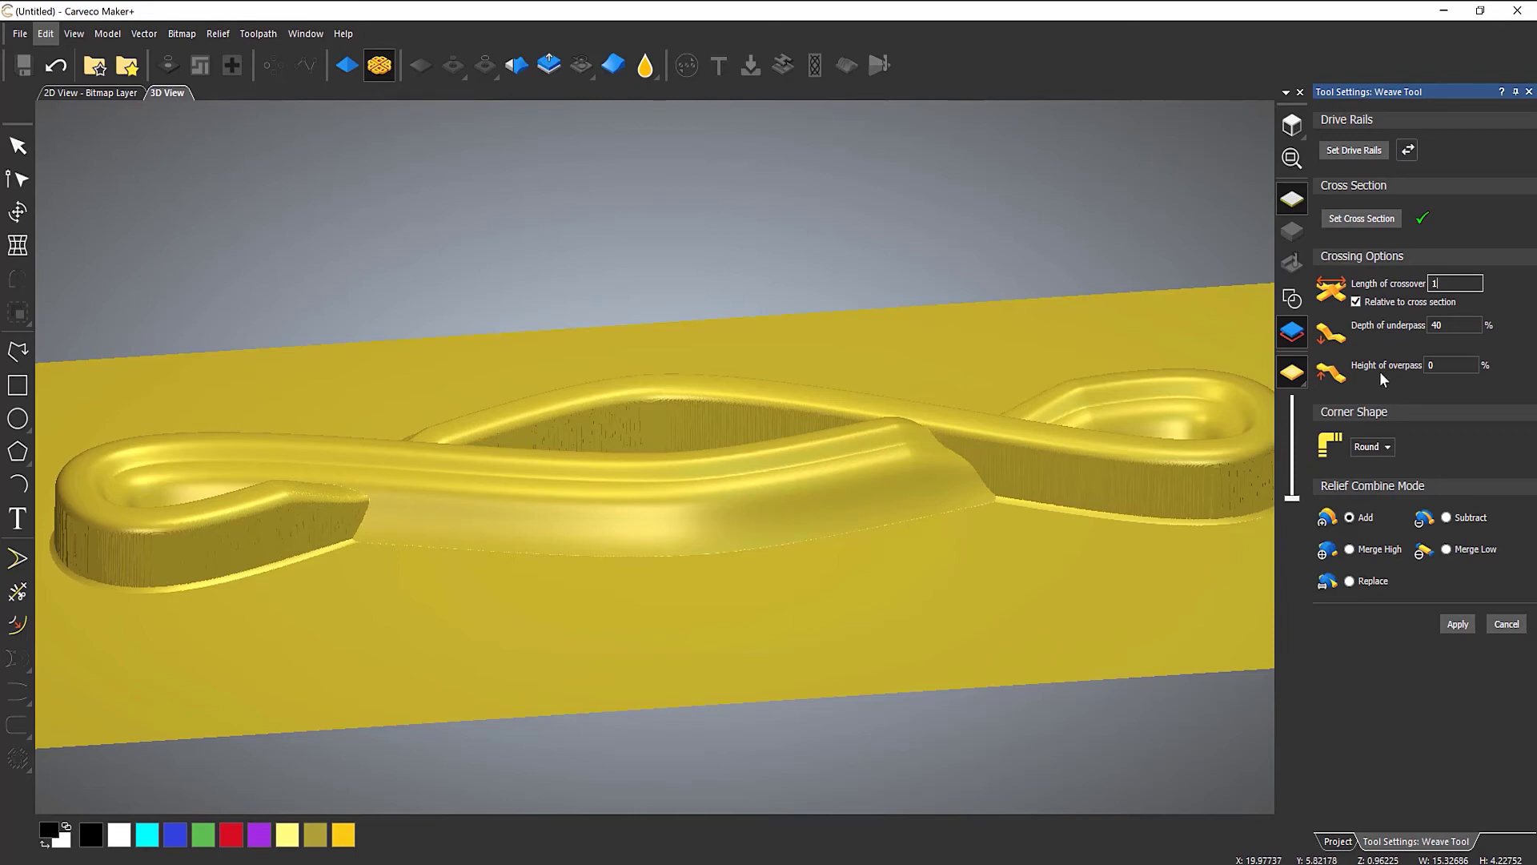
{"action": "type", "text": "0"}
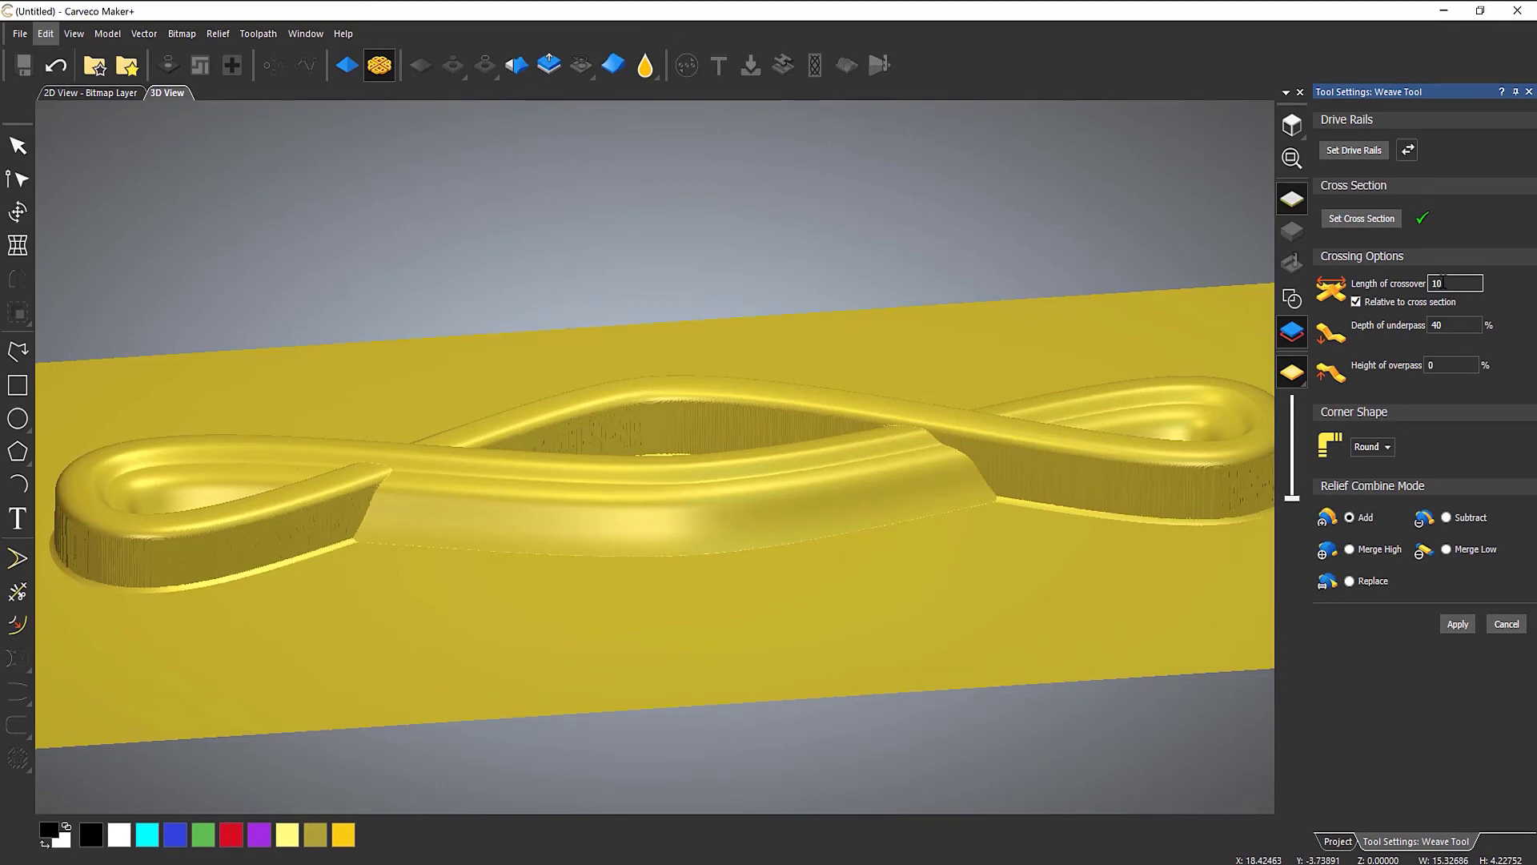
{"action": "left_click_drag", "start_coordinate": [1443, 283], "coordinate": [1395, 284]}
{"action": "type", "text": "1"}
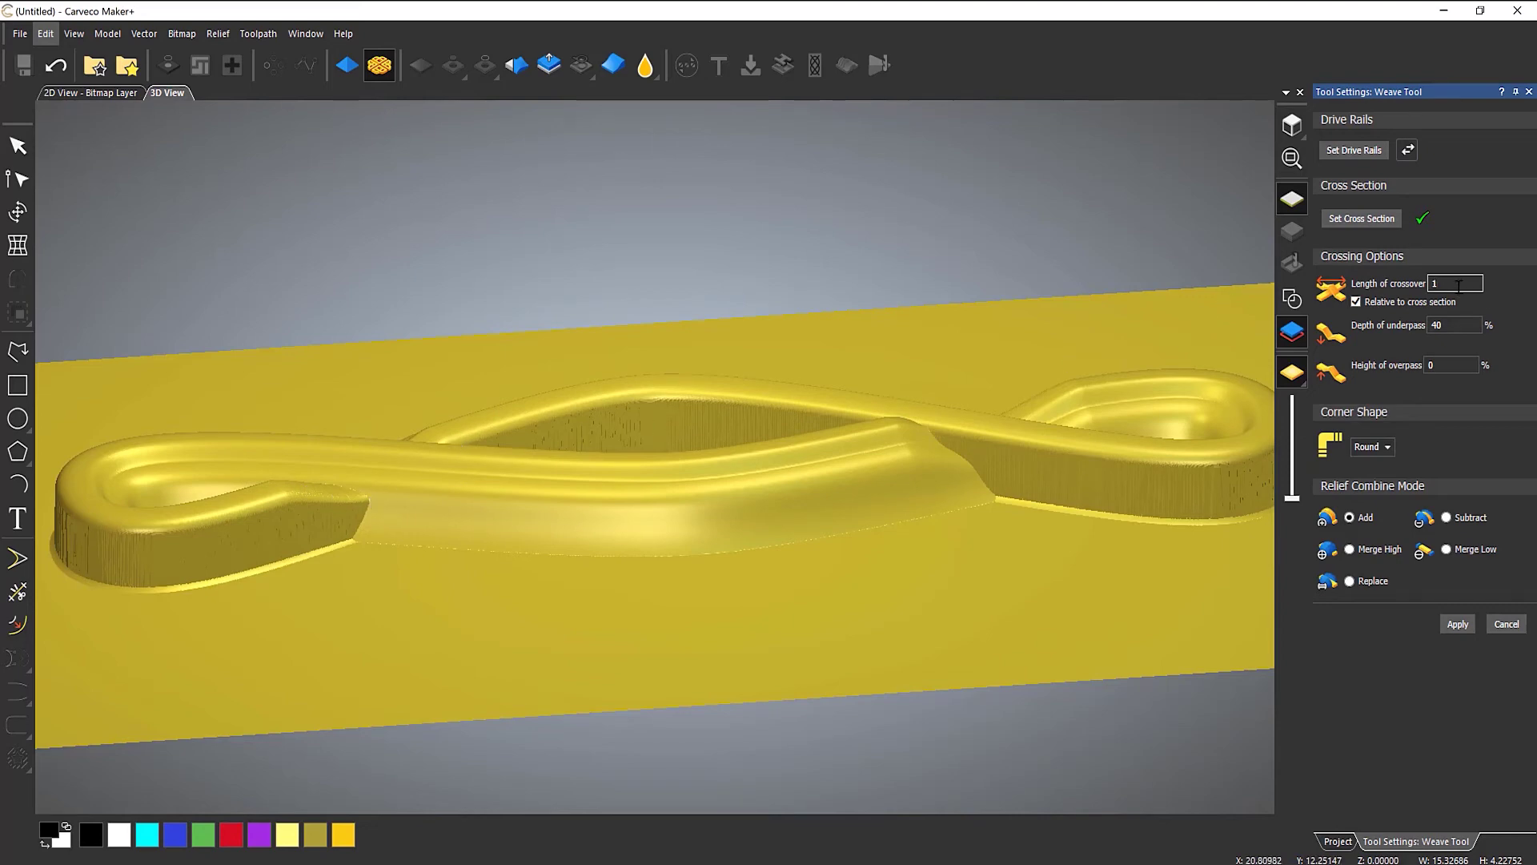
{"action": "type", "text": "0"}
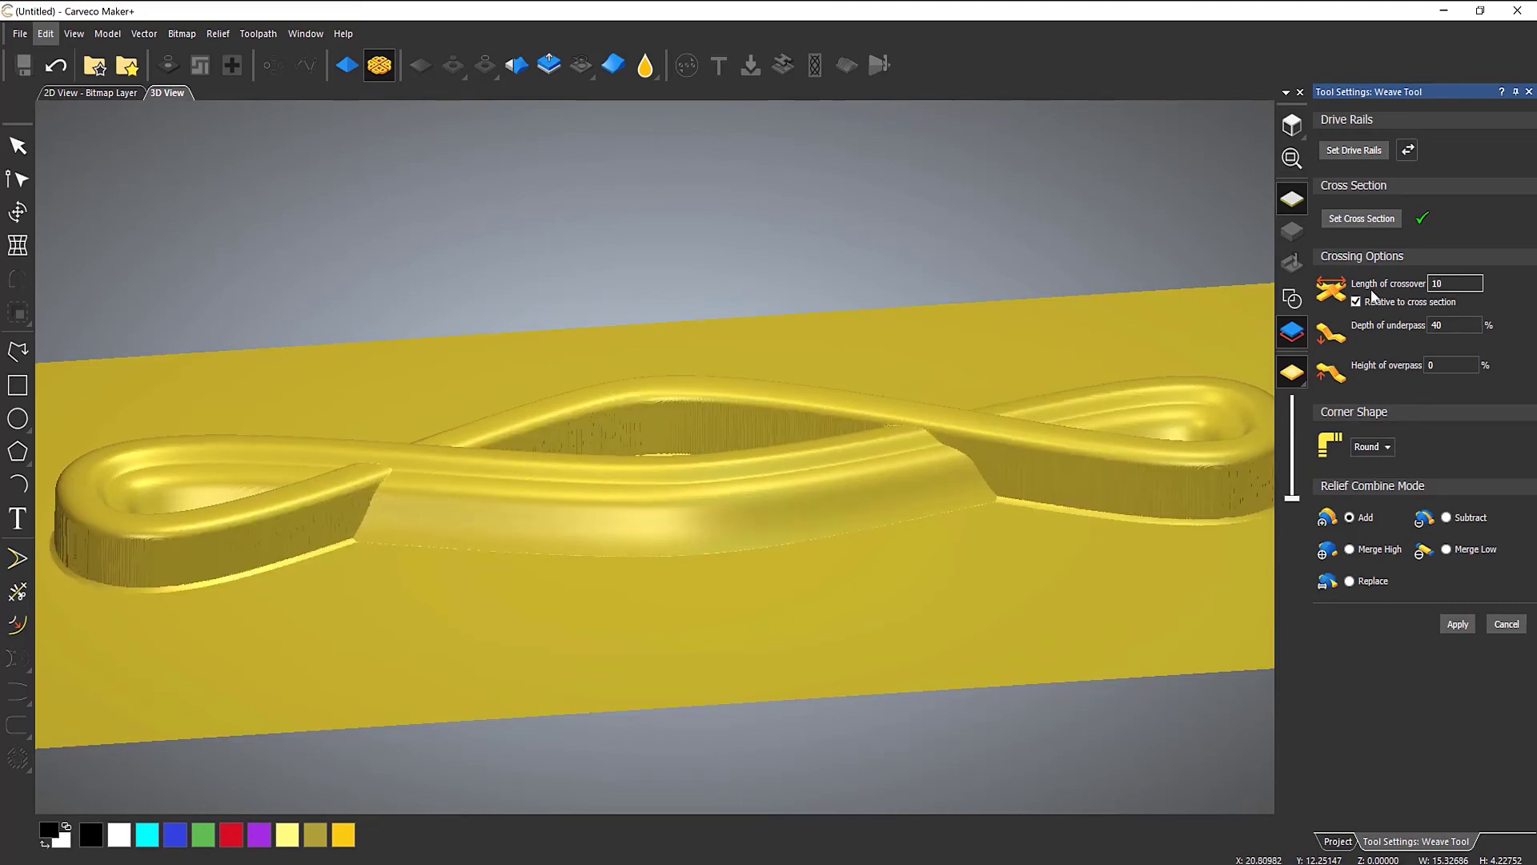
{"action": "left_click_drag", "start_coordinate": [430, 459], "coordinate": [300, 631]}
{"action": "left_click_drag", "start_coordinate": [621, 515], "coordinate": [1379, 544]}
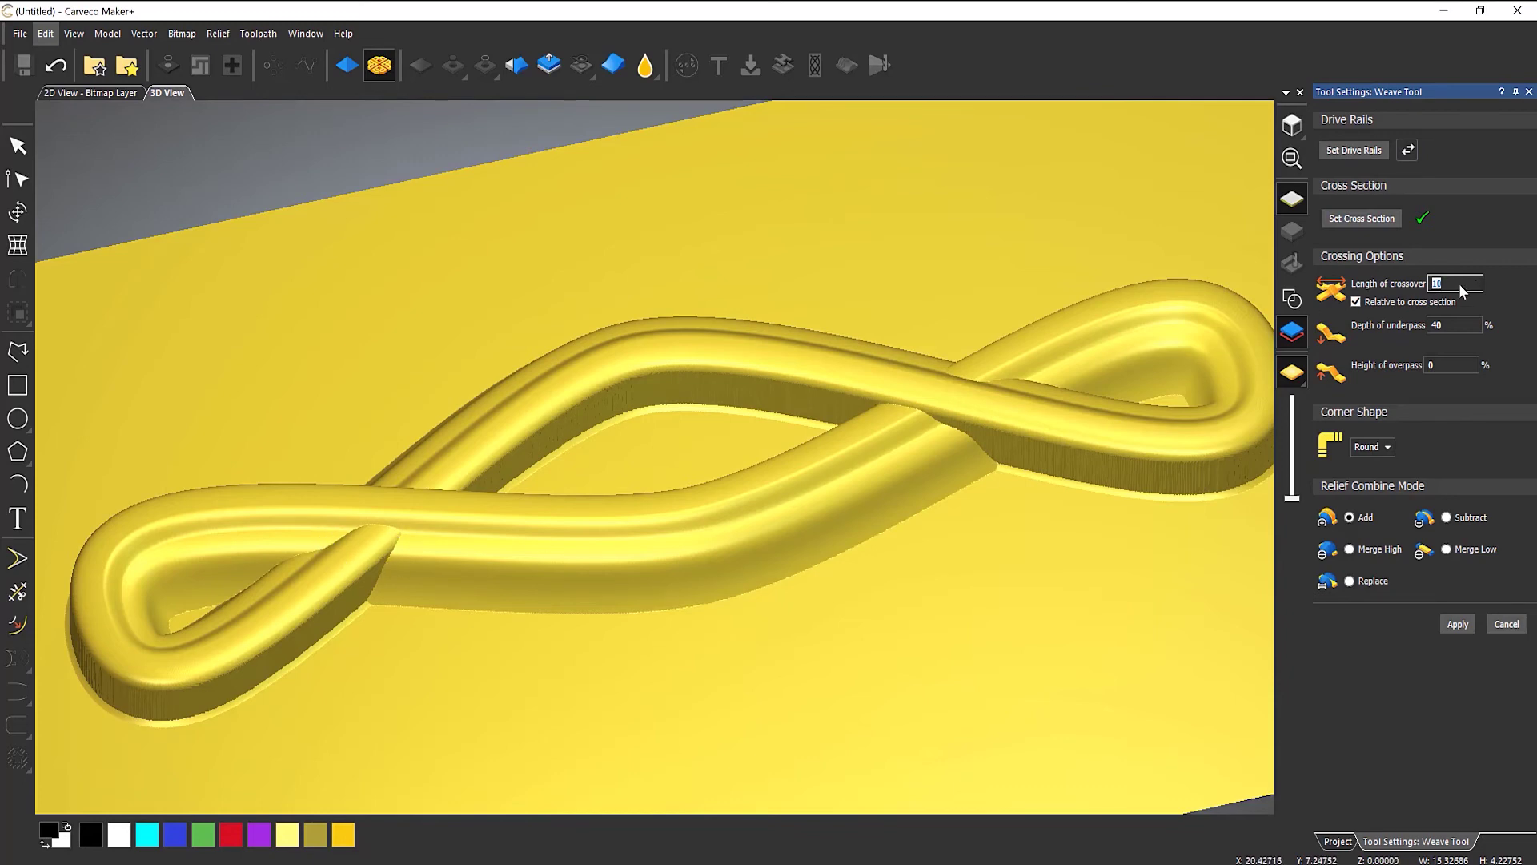
{"action": "type", "text": "1"}
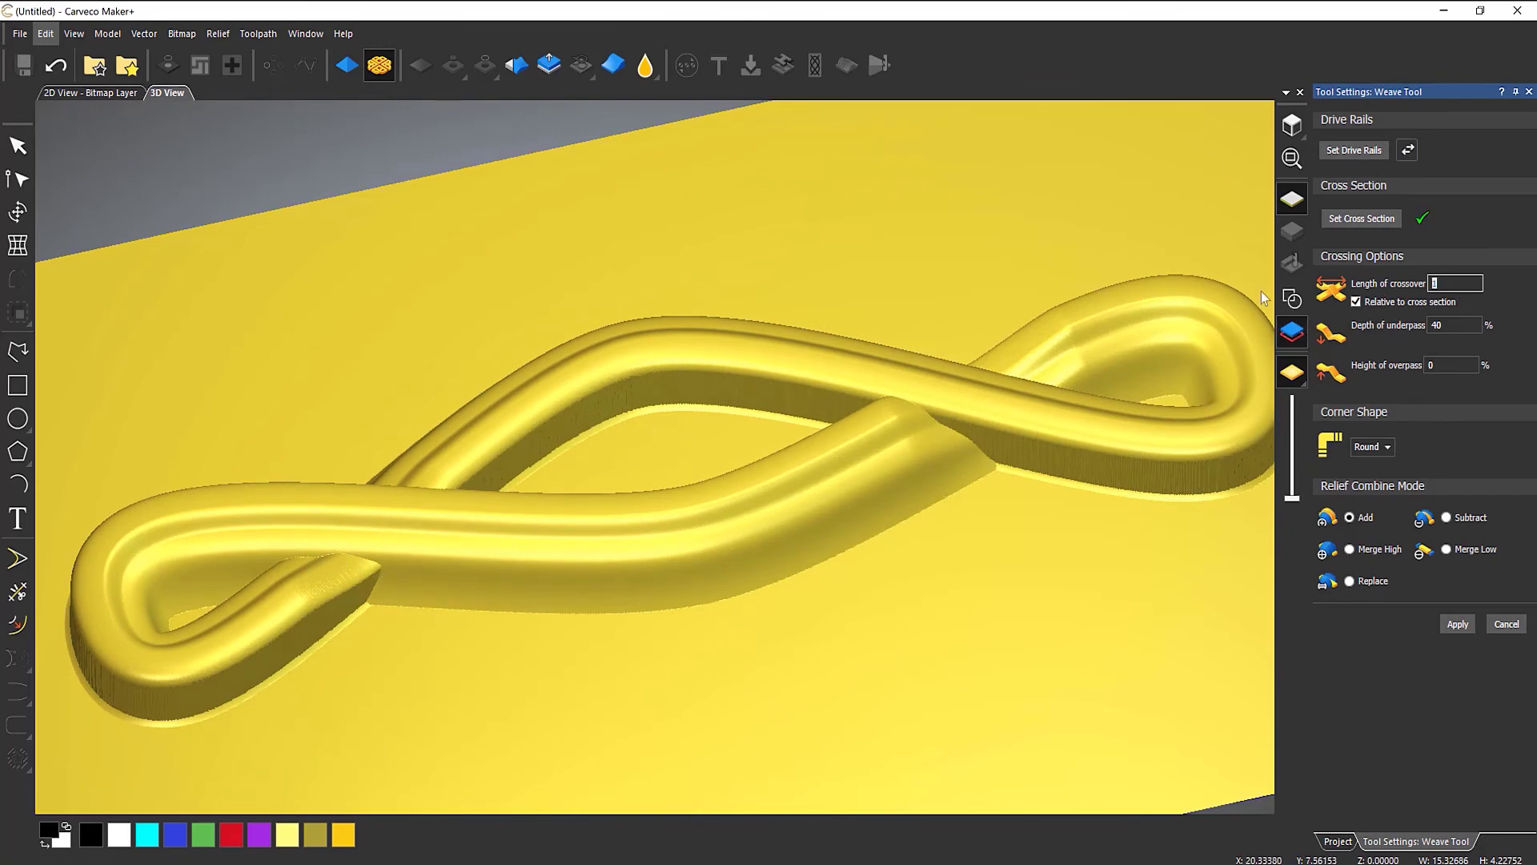
{"action": "type", "text": "0"}
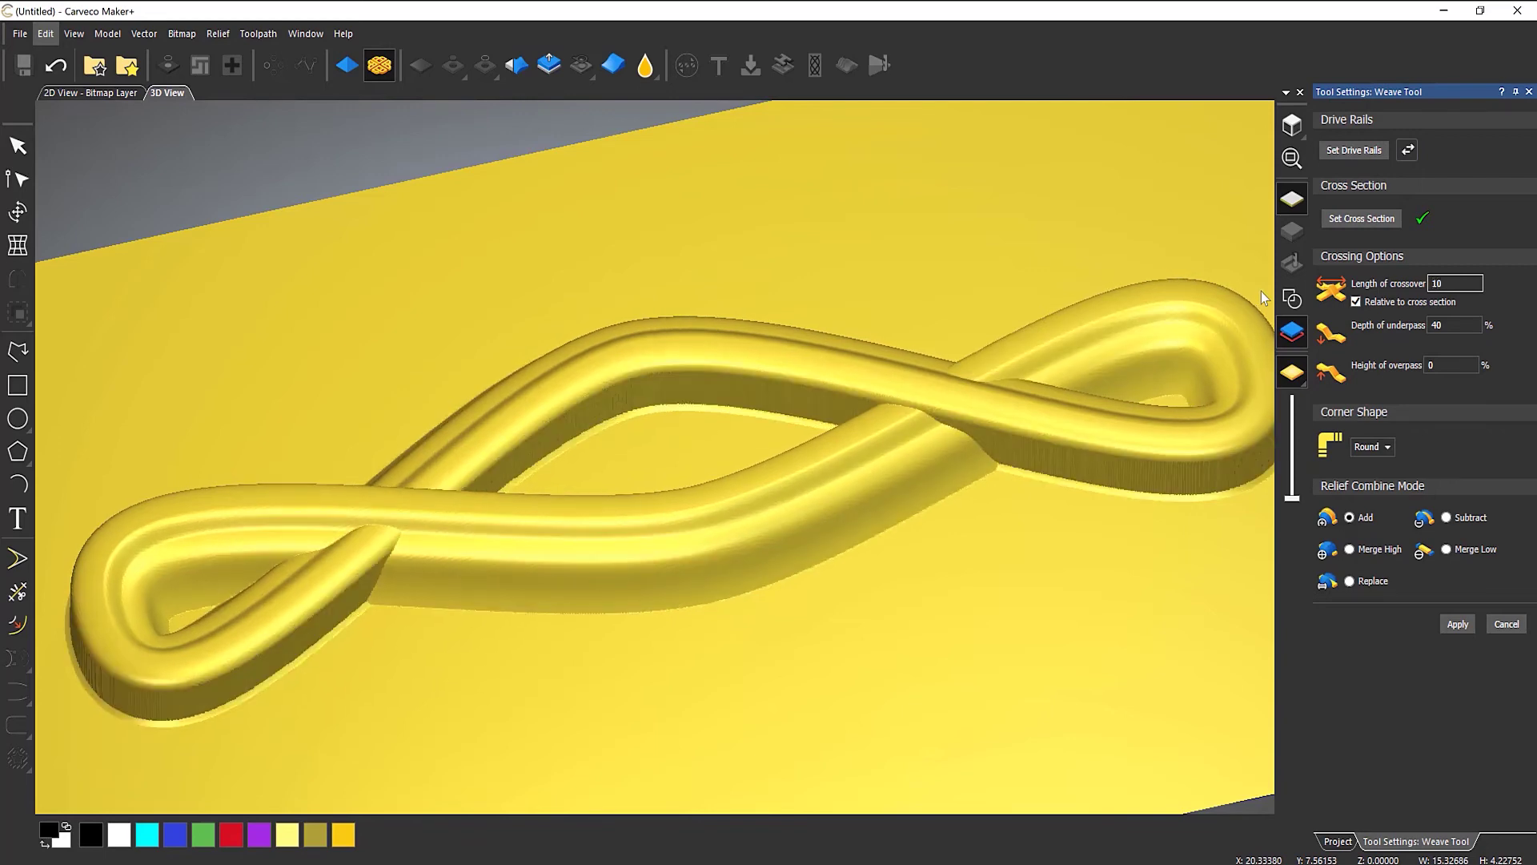
Step: Try underpass depths of 90% and 60% on the weave's crossings
{"action": "key", "text": "Tab"}
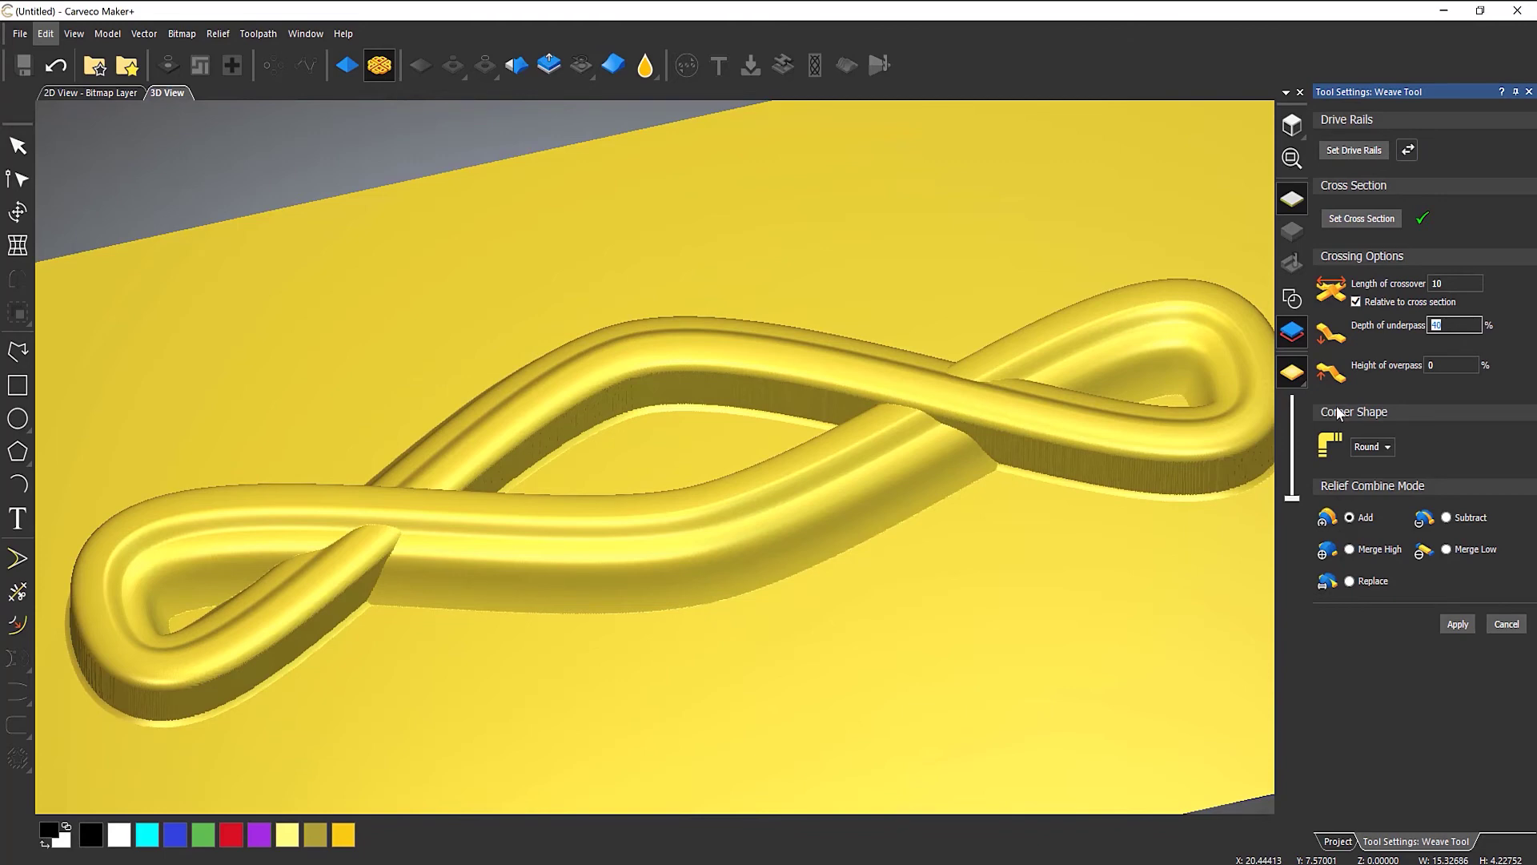
{"action": "type", "text": "90"}
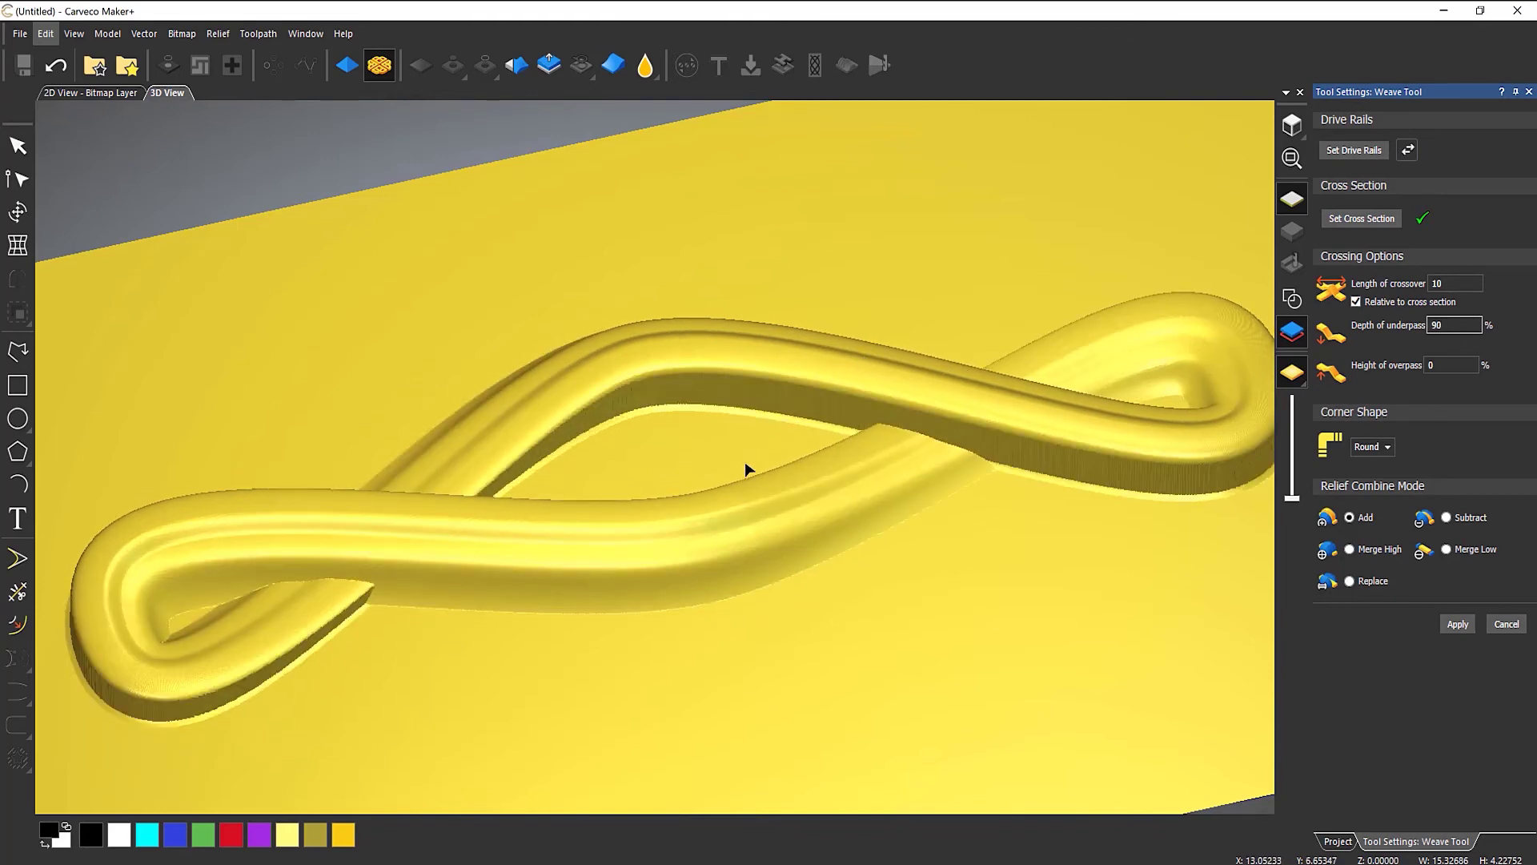
{"action": "left_click_drag", "start_coordinate": [745, 461], "coordinate": [497, 477]}
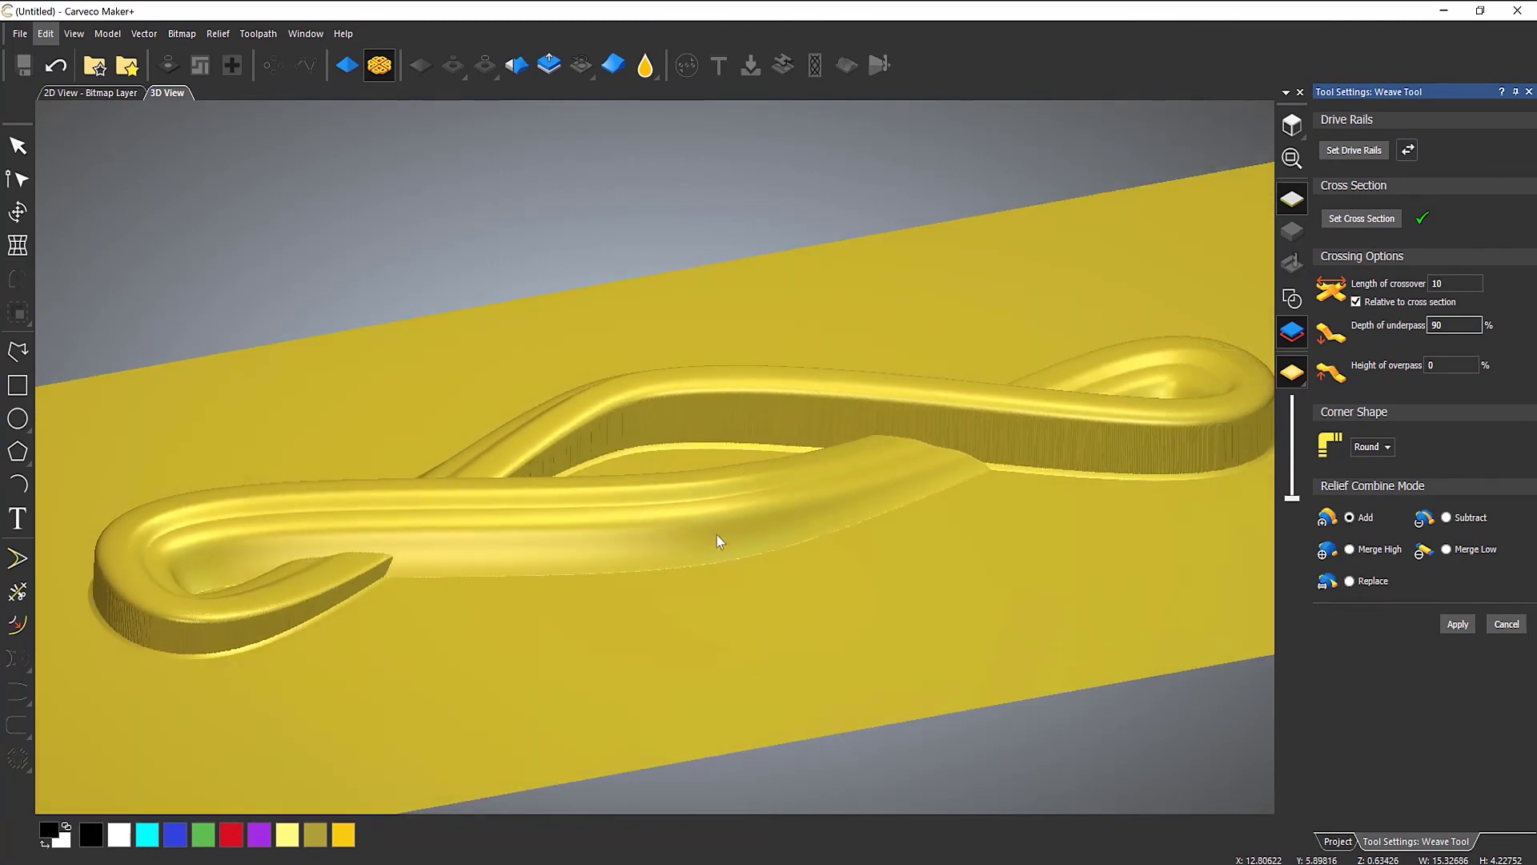
{"action": "left_click_drag", "start_coordinate": [717, 535], "coordinate": [705, 567]}
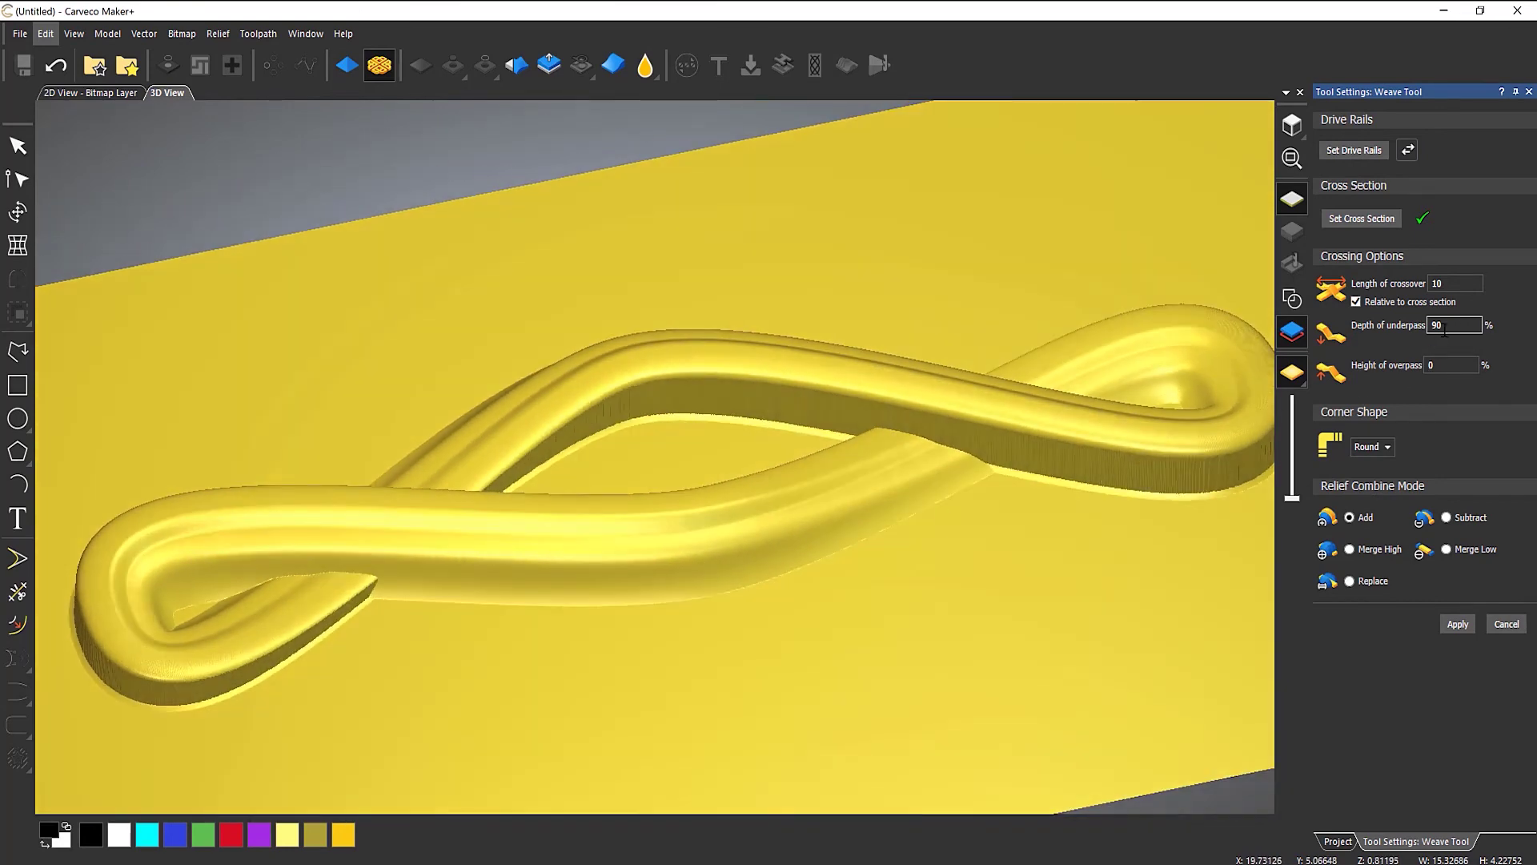
{"action": "key", "text": "BackSpace"}
{"action": "key", "text": "BackSpace"}
{"action": "type", "text": "60"}
{"action": "key", "text": "Return"}
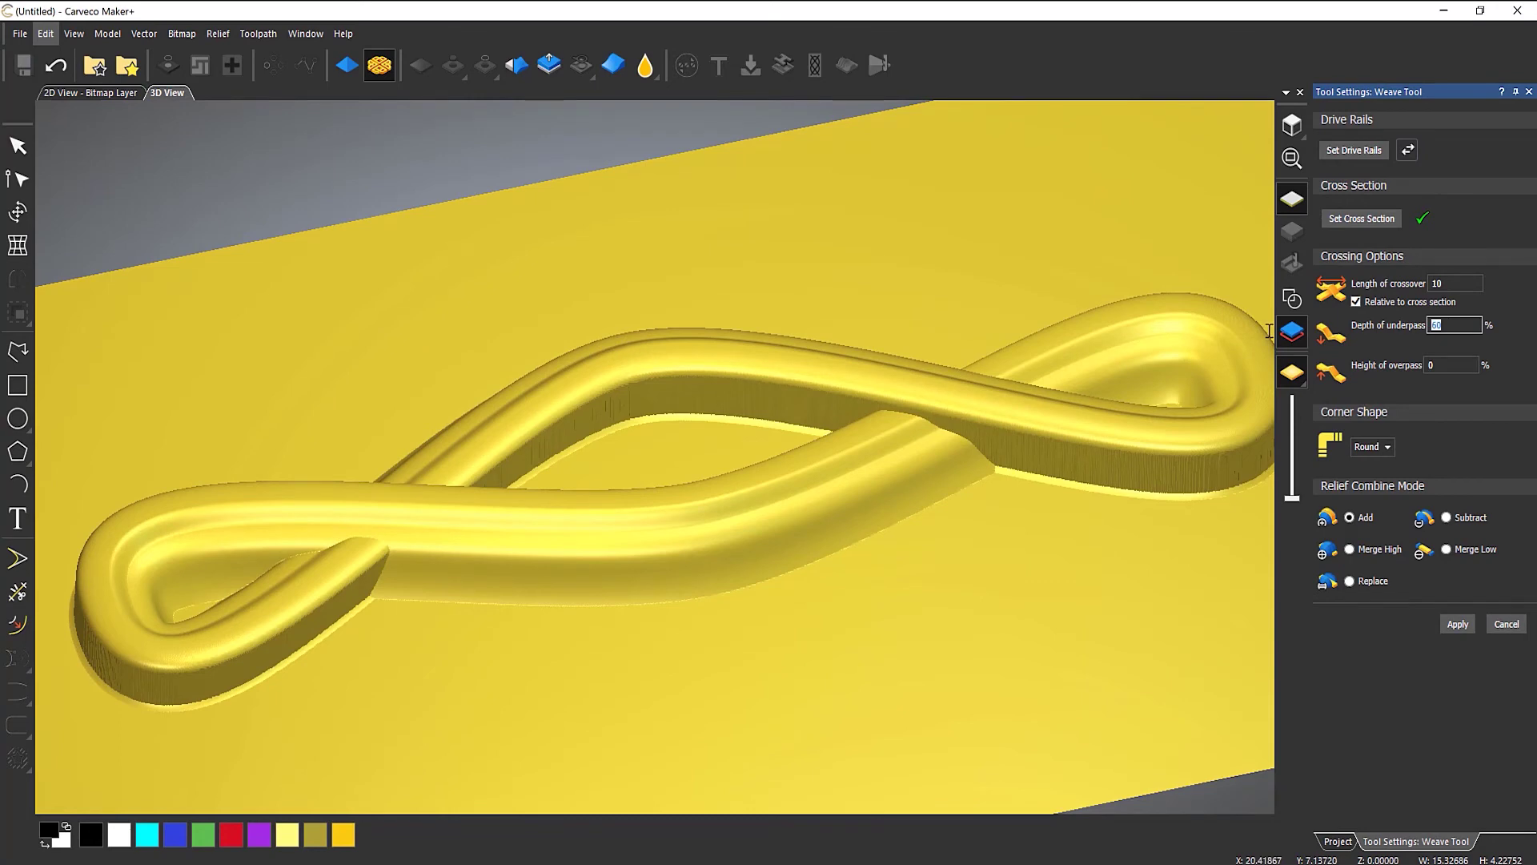
Step: Set the weave's depth of underpass to 70% and inspect the crossings
{"action": "type", "text": "70"}
{"action": "key", "text": "Return"}
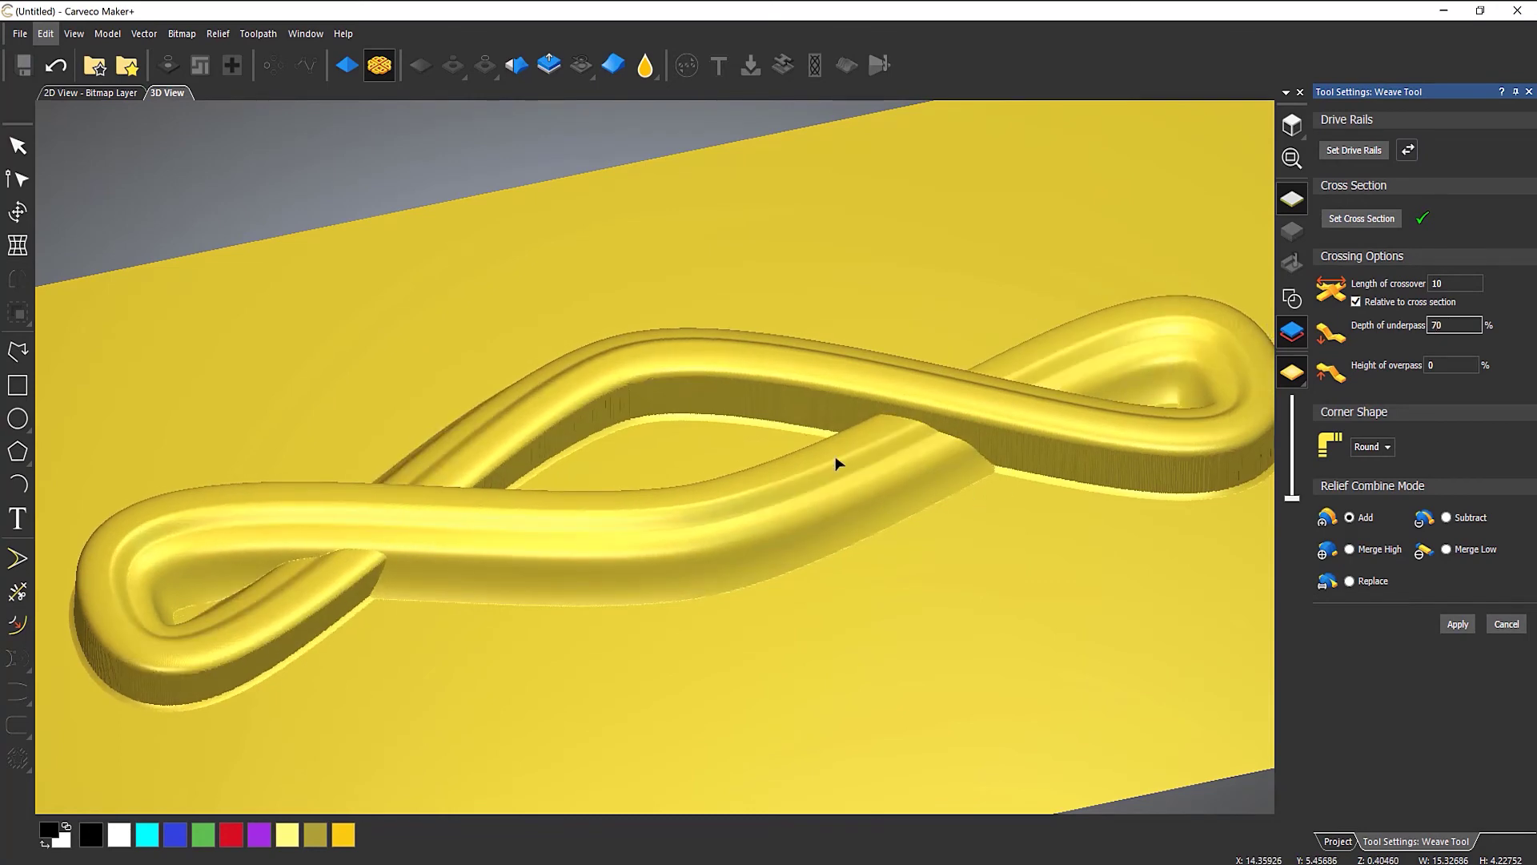
{"action": "left_click_drag", "start_coordinate": [837, 460], "coordinate": [334, 547]}
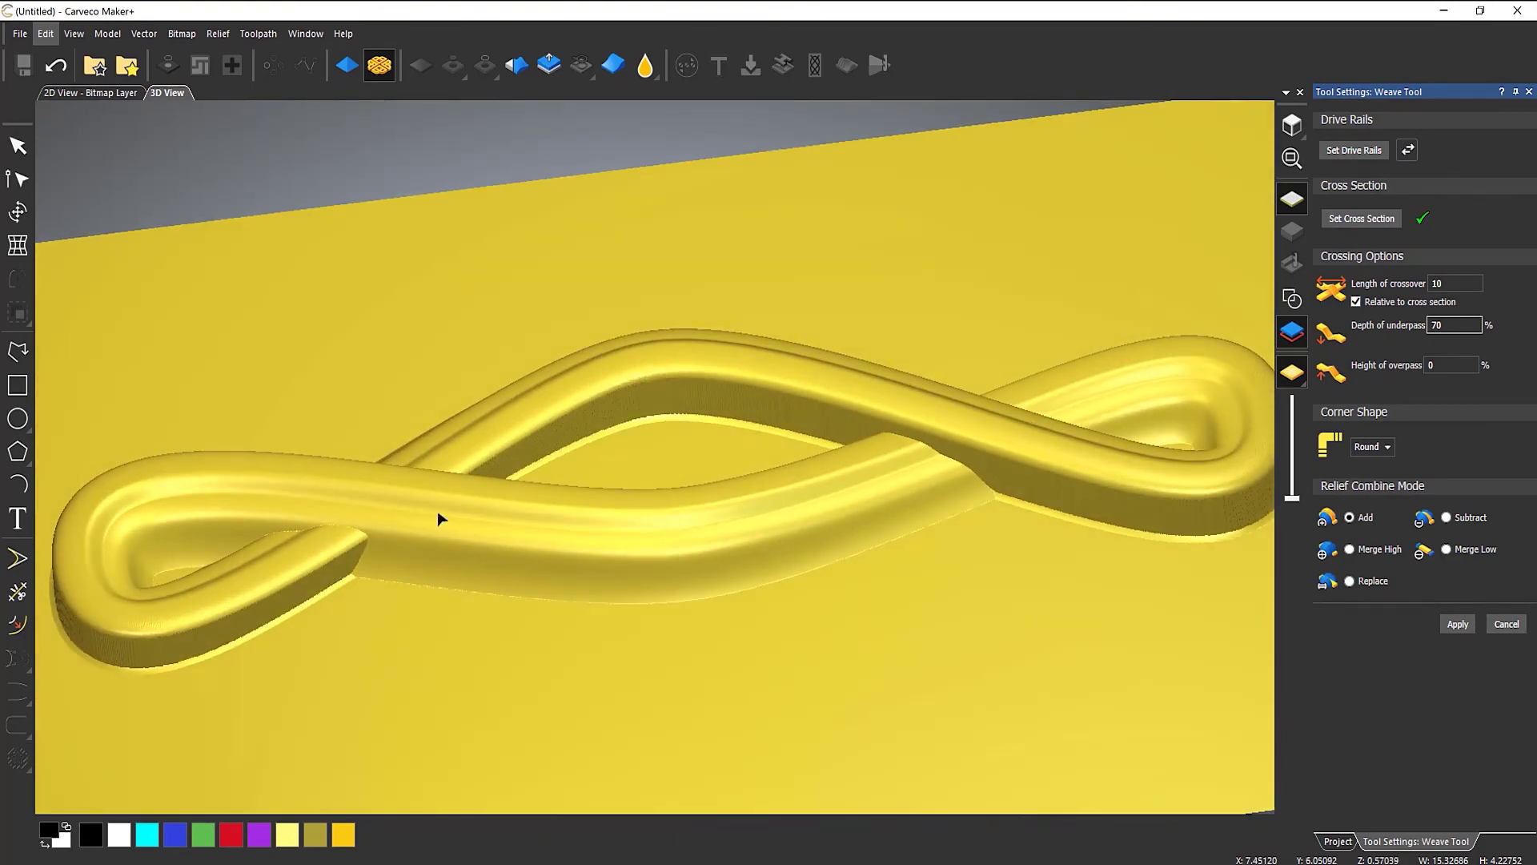
{"action": "left_click_drag", "start_coordinate": [438, 511], "coordinate": [611, 381]}
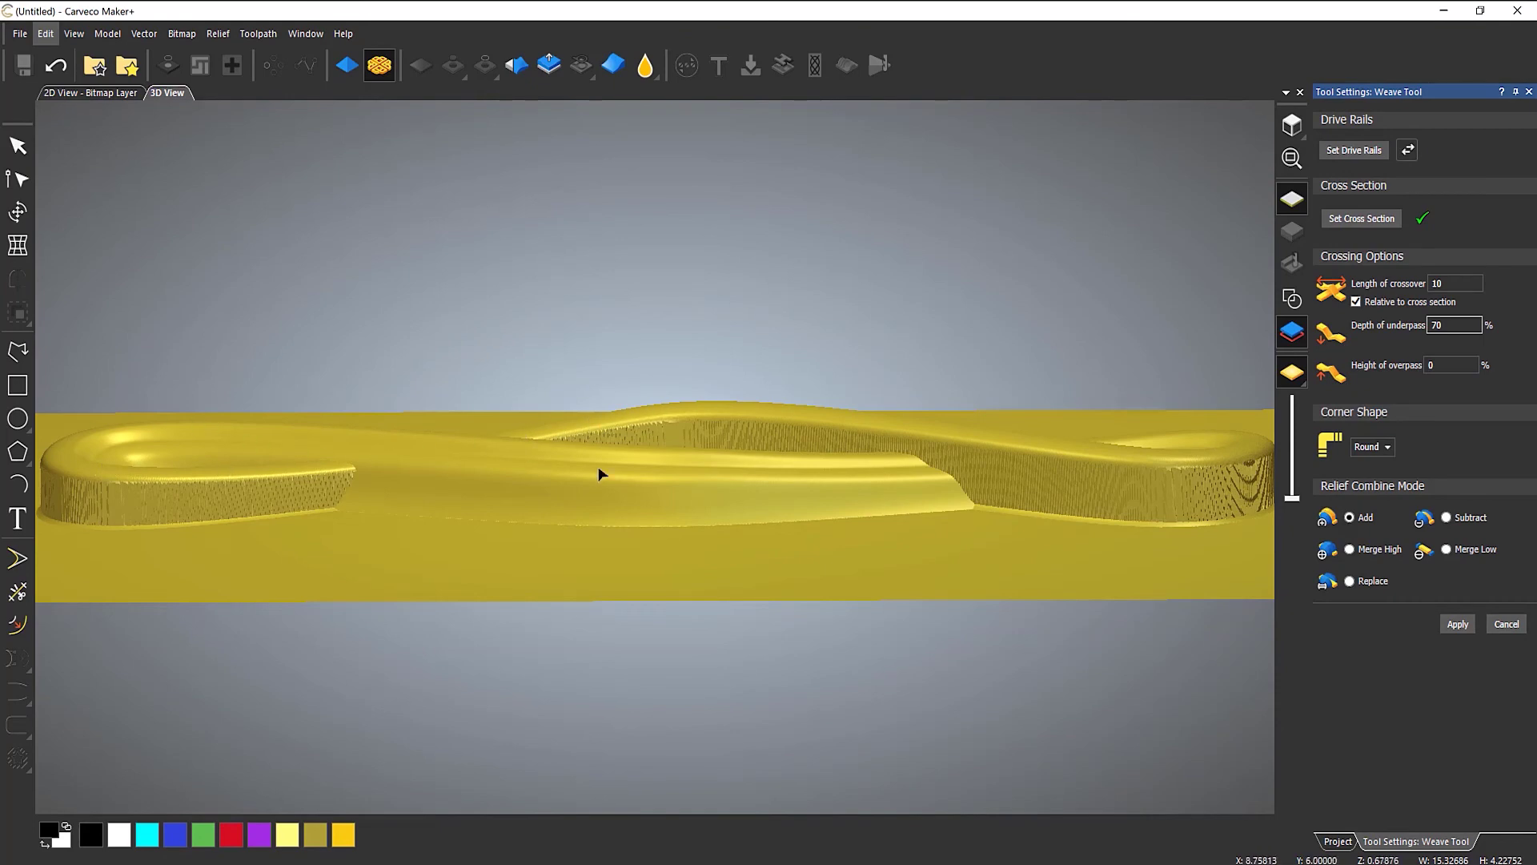
{"action": "left_click_drag", "start_coordinate": [943, 436], "coordinate": [805, 597]}
Step: Try overpass heights of 10% and 90% on the crossings, and reset the height of overpass to 0%
{"action": "left_click", "coordinate": [1451, 365]}
{"action": "double_click", "coordinate": [1429, 366]}
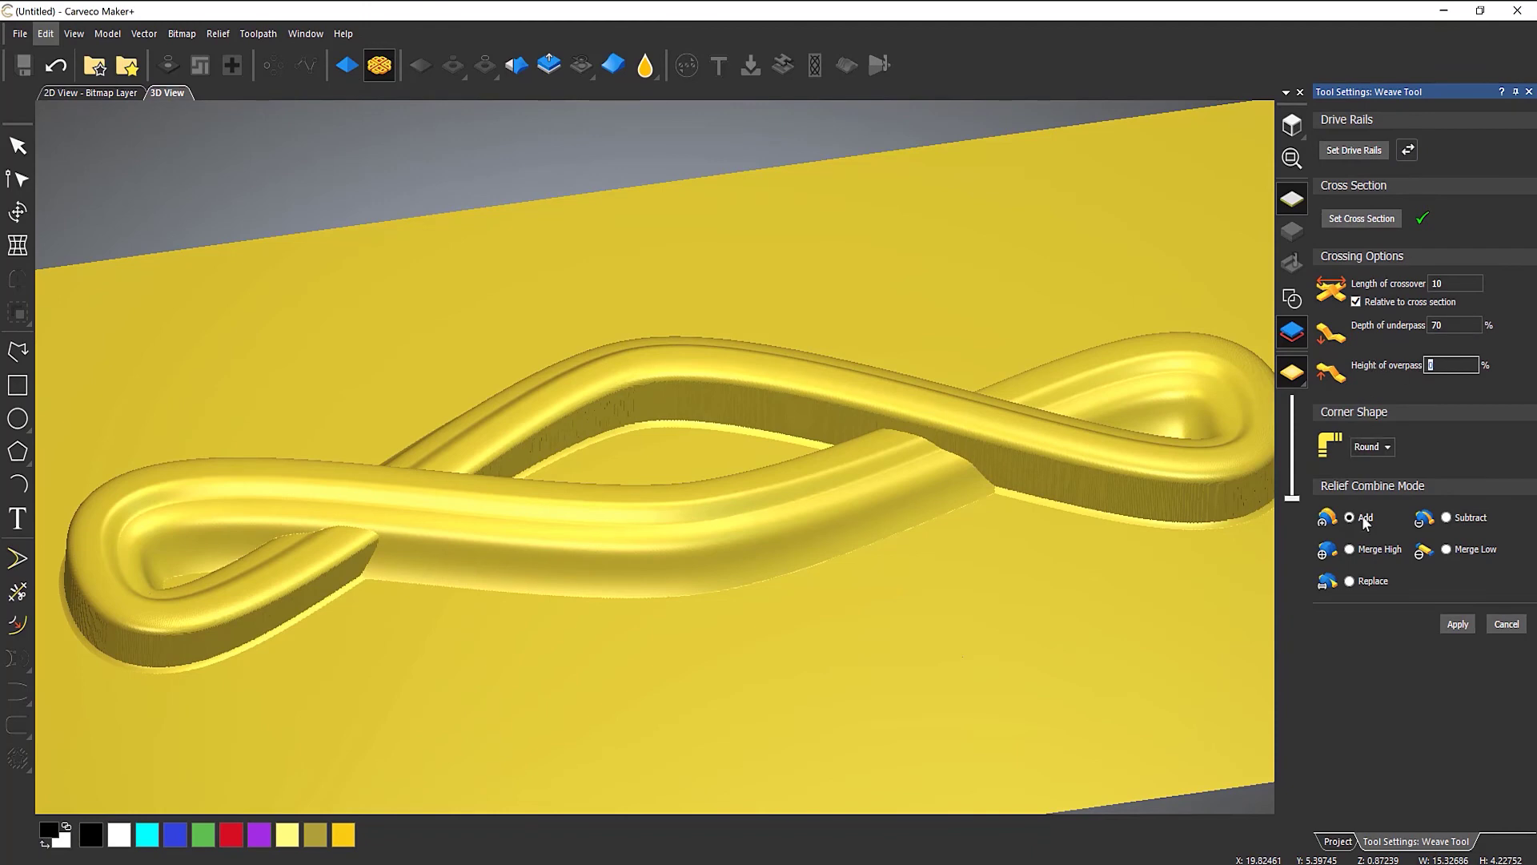
{"action": "type", "text": "10"}
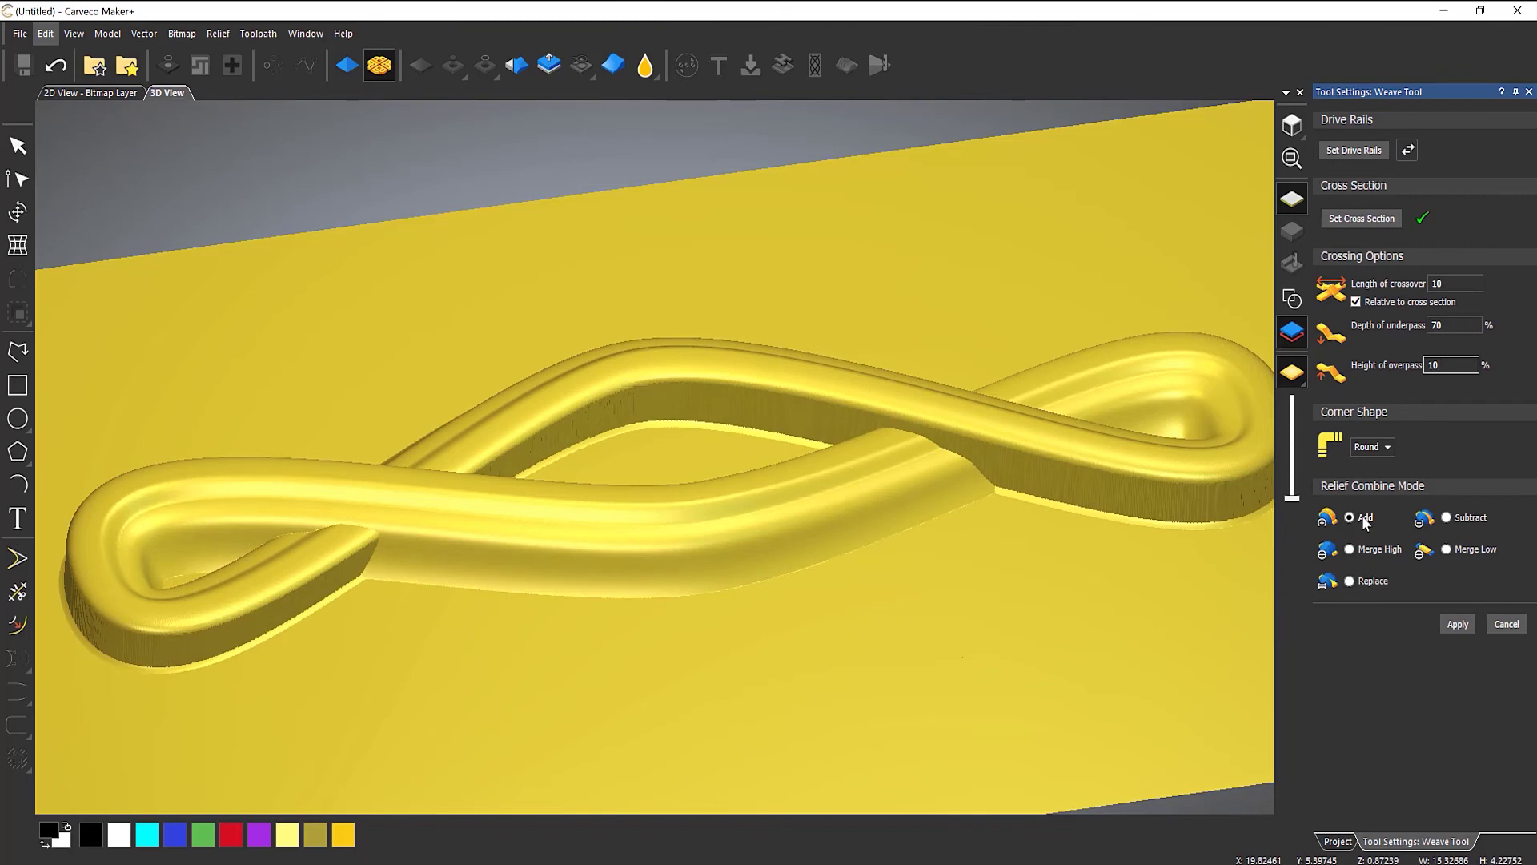
{"action": "left_click_drag", "start_coordinate": [1446, 365], "coordinate": [1355, 367]}
{"action": "type", "text": "90"}
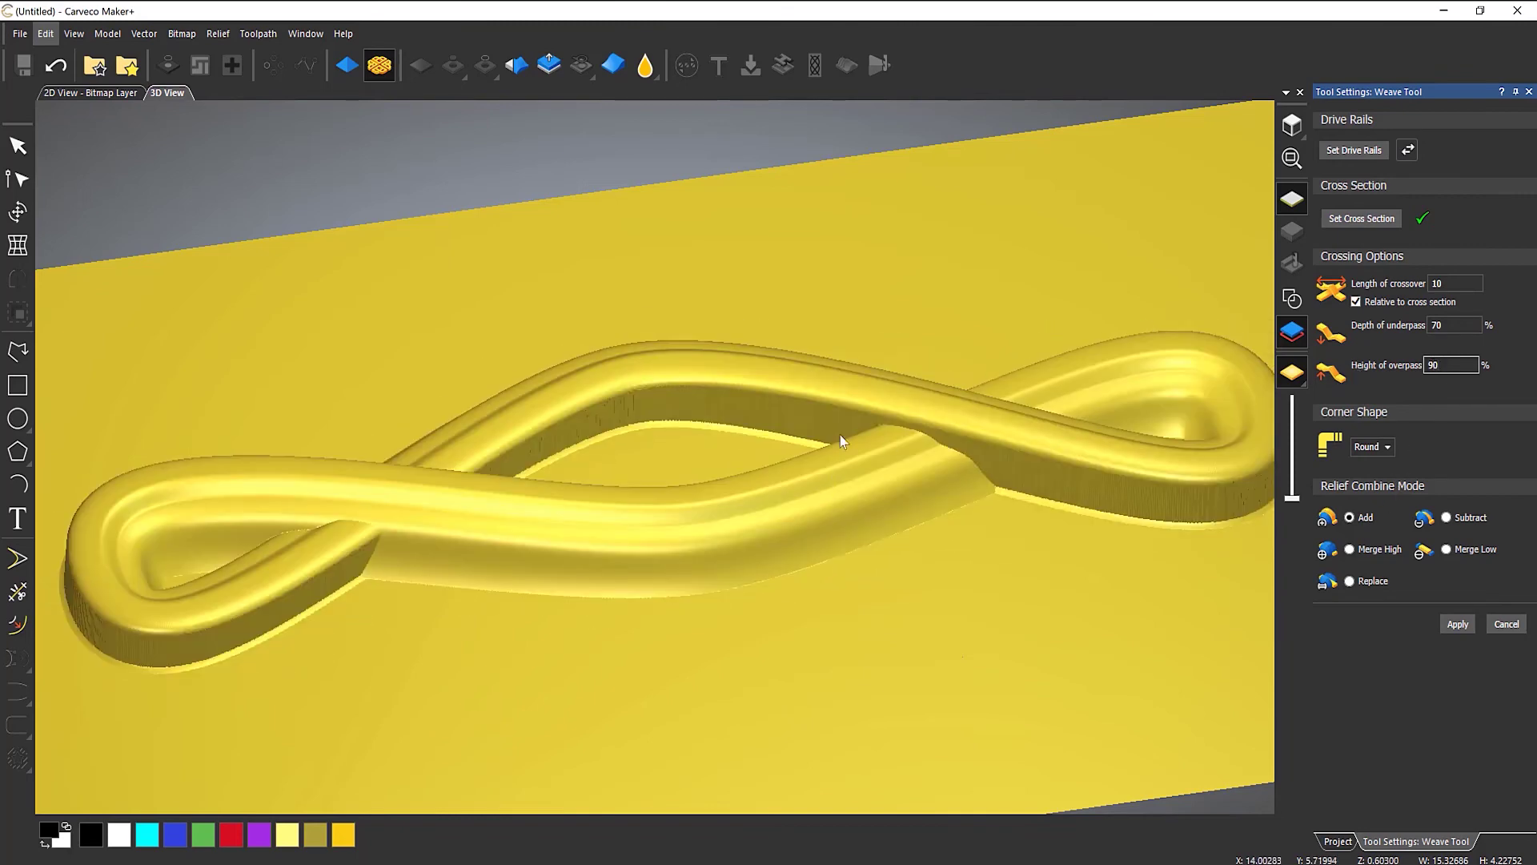
{"action": "left_click_drag", "start_coordinate": [843, 440], "coordinate": [635, 689]}
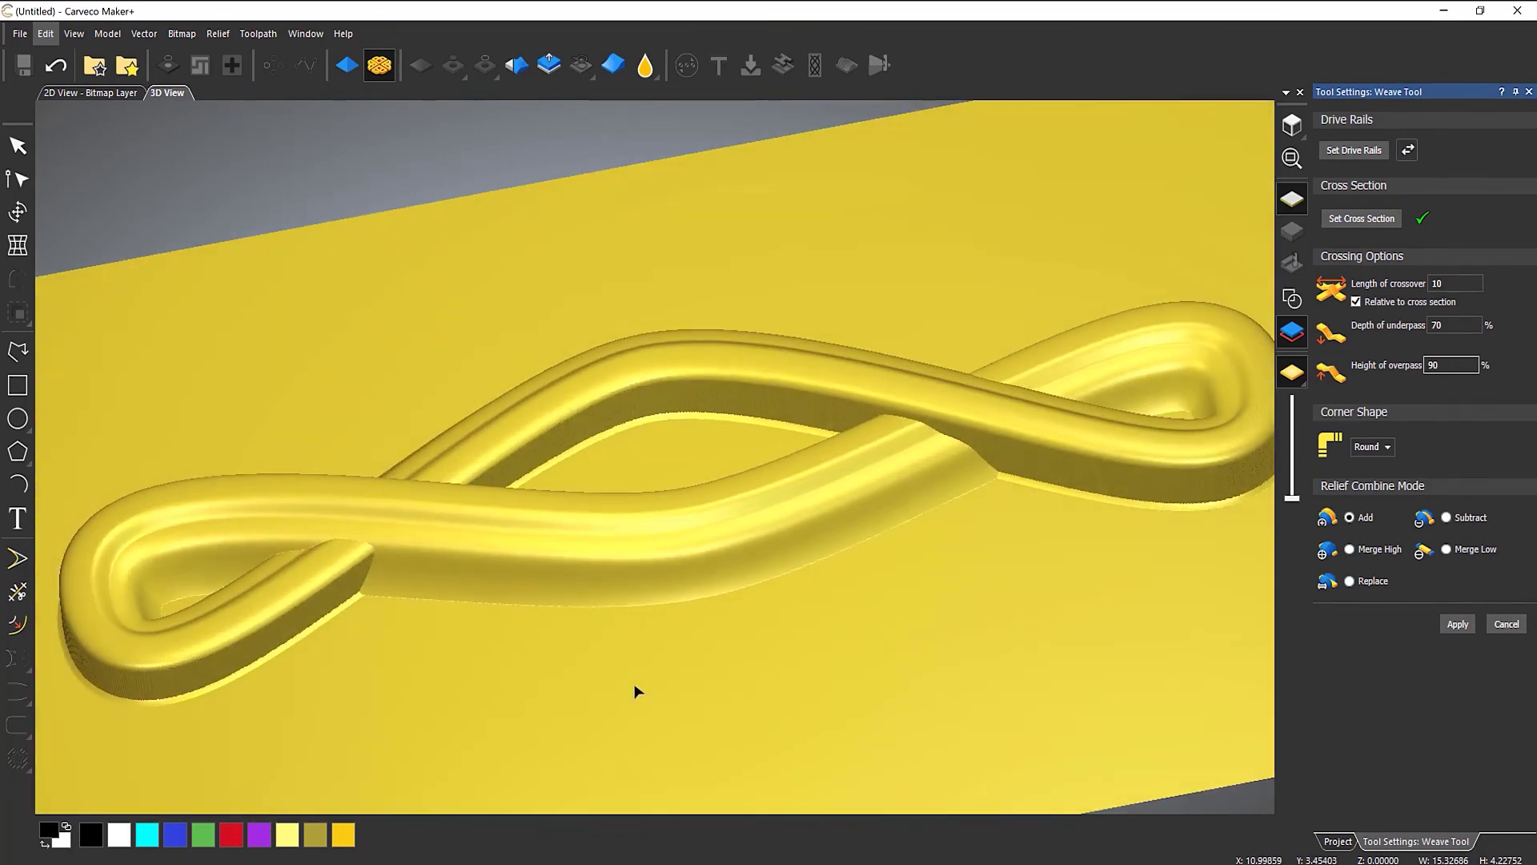
{"action": "double_click", "coordinate": [1464, 363]}
{"action": "type", "text": "0"}
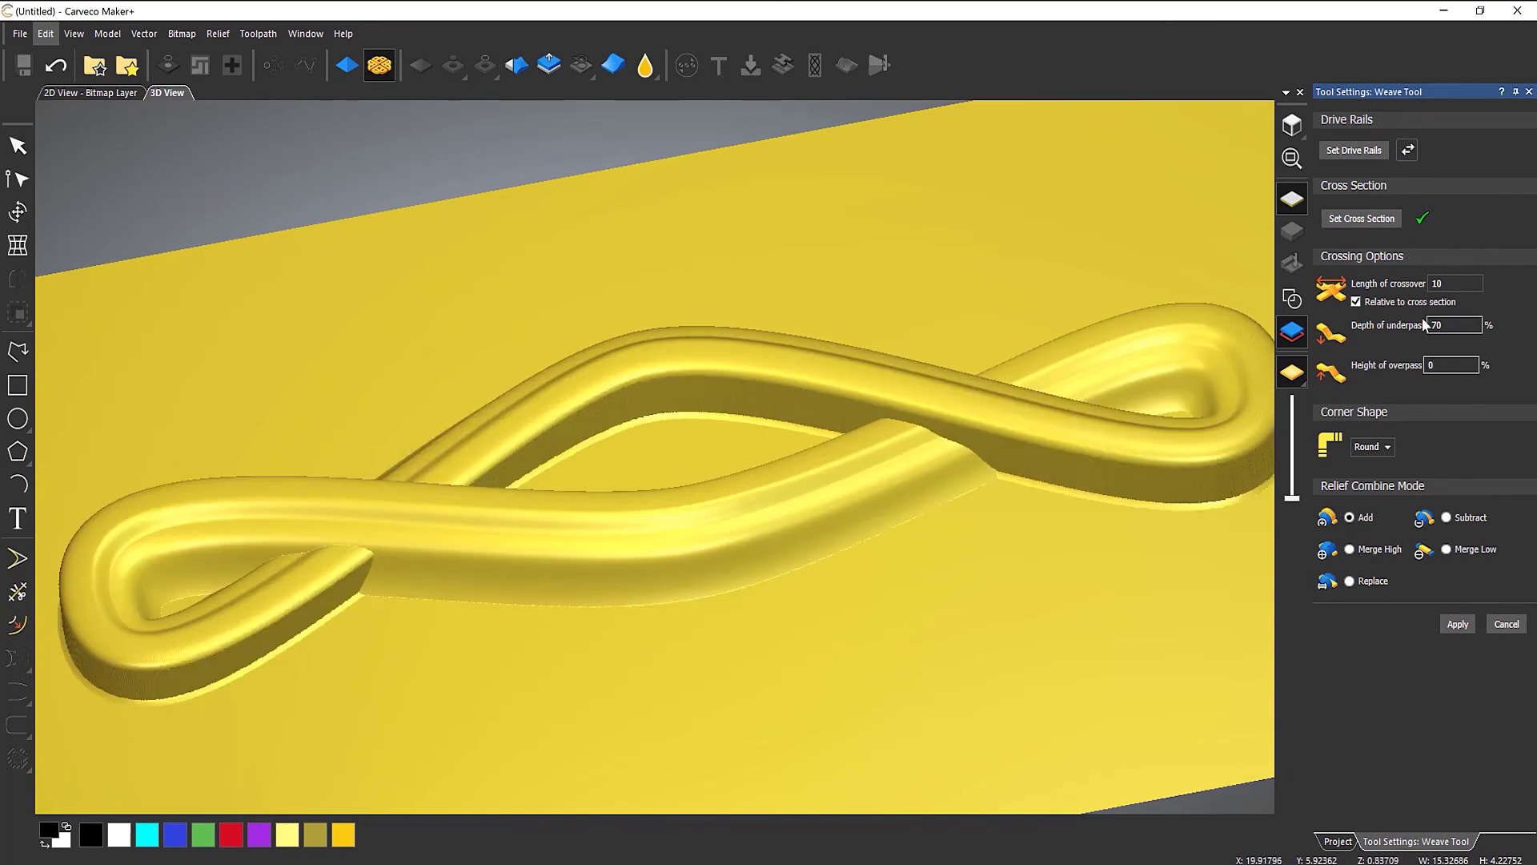
{"action": "left_click_drag", "start_coordinate": [638, 315], "coordinate": [710, 324]}
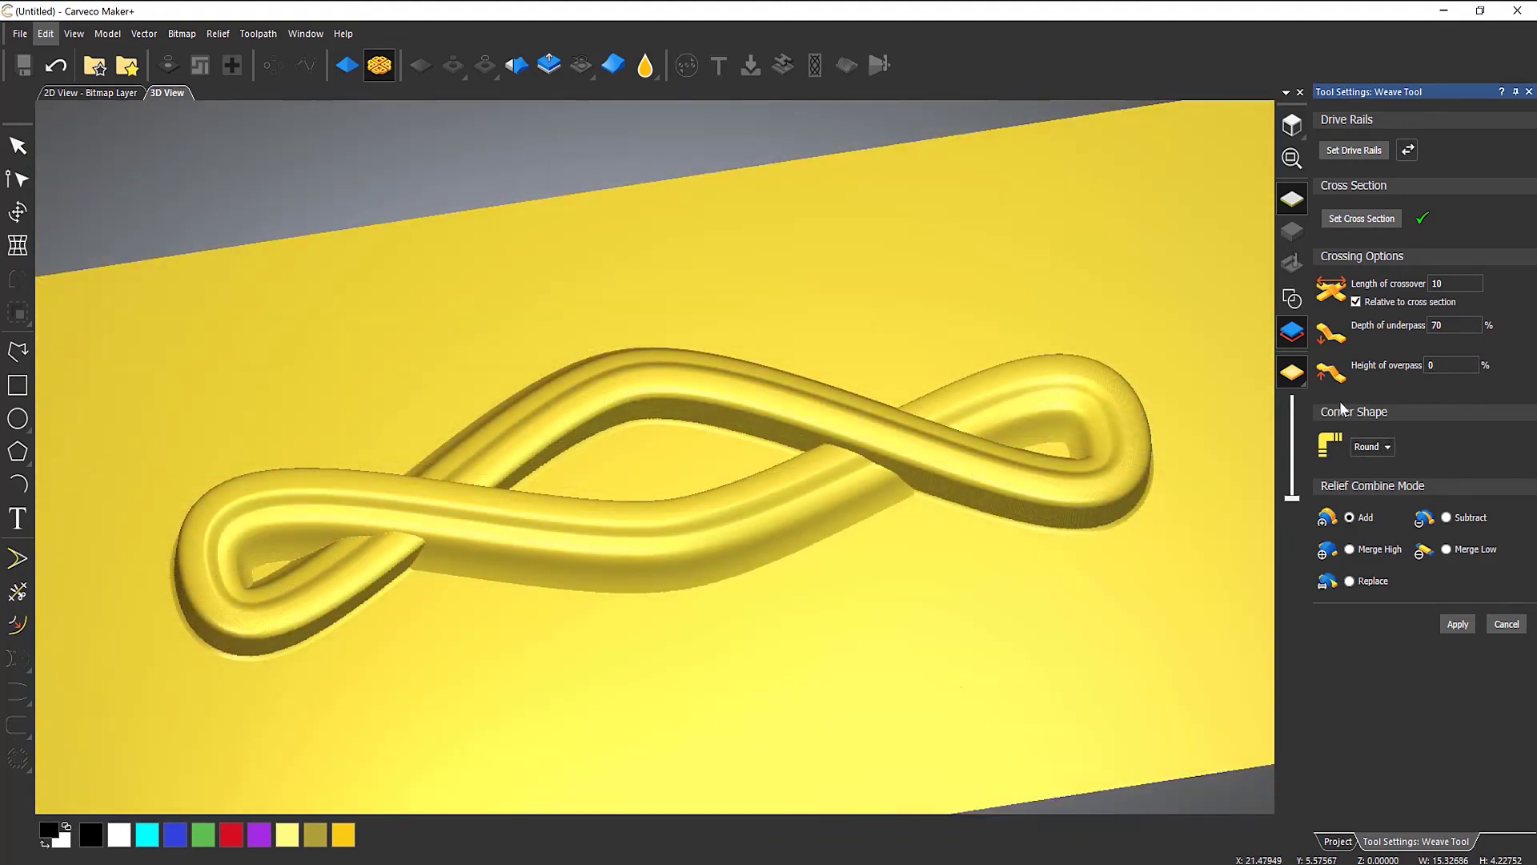
Step: Keep the Round corner shape, apply the weave in Add combine mode, and close the Weave tool
{"action": "left_click", "coordinate": [1371, 447]}
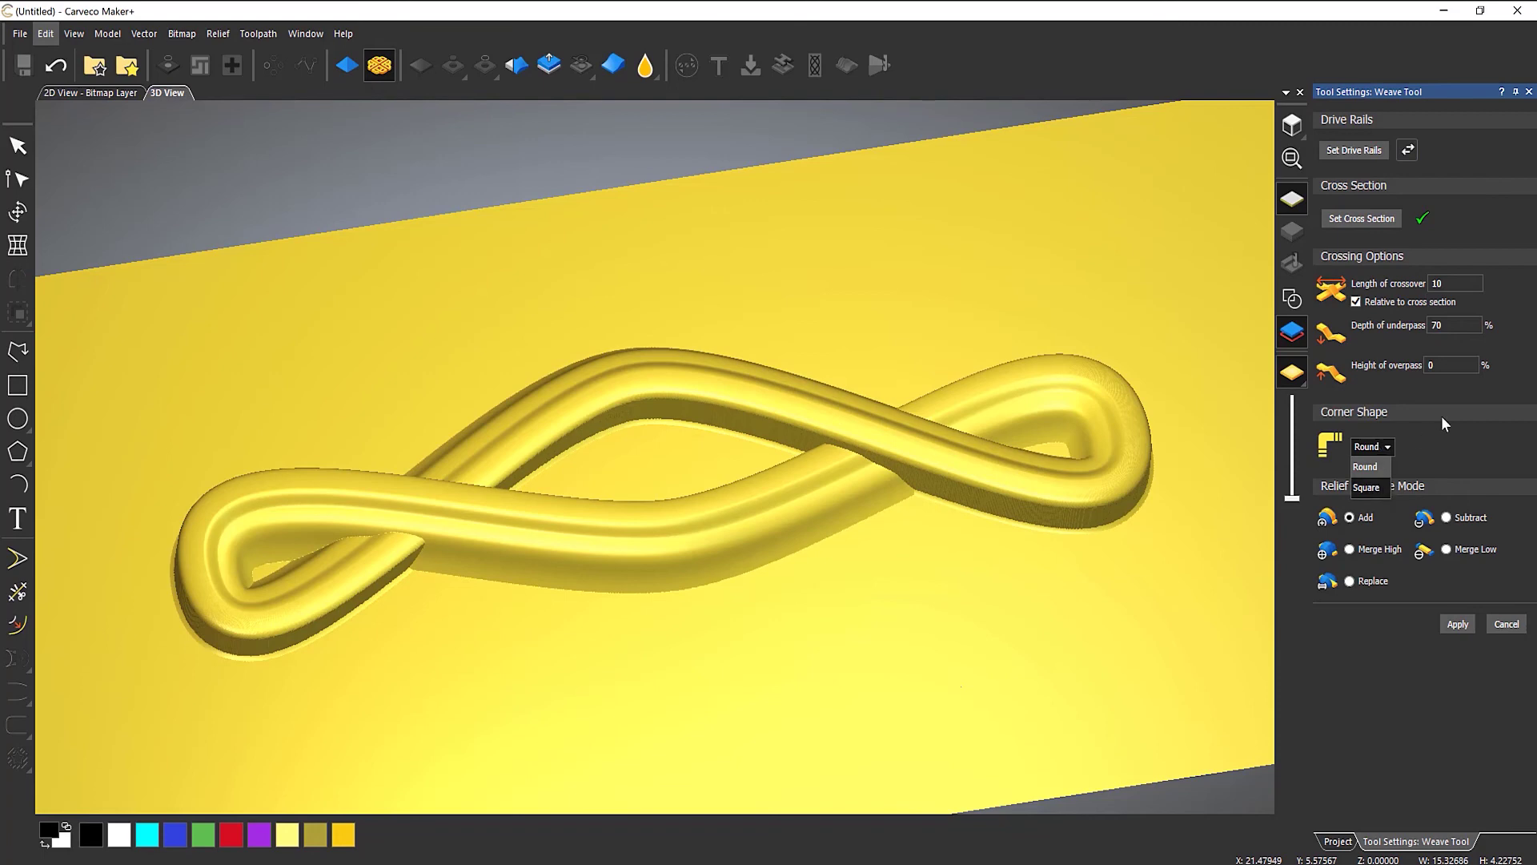
{"action": "left_click", "coordinate": [1386, 461]}
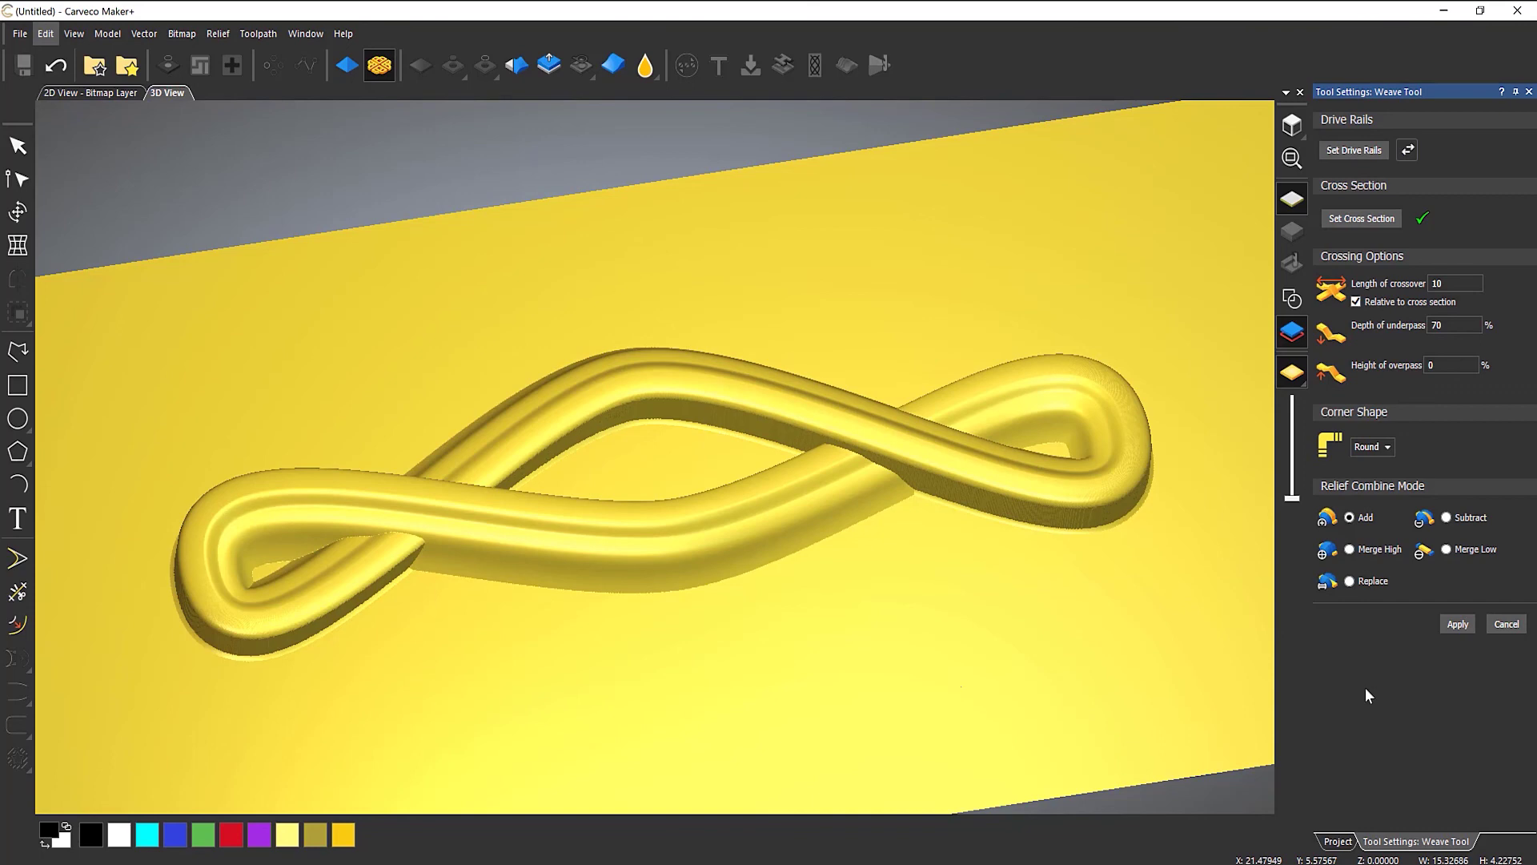
{"action": "left_click", "coordinate": [1457, 626]}
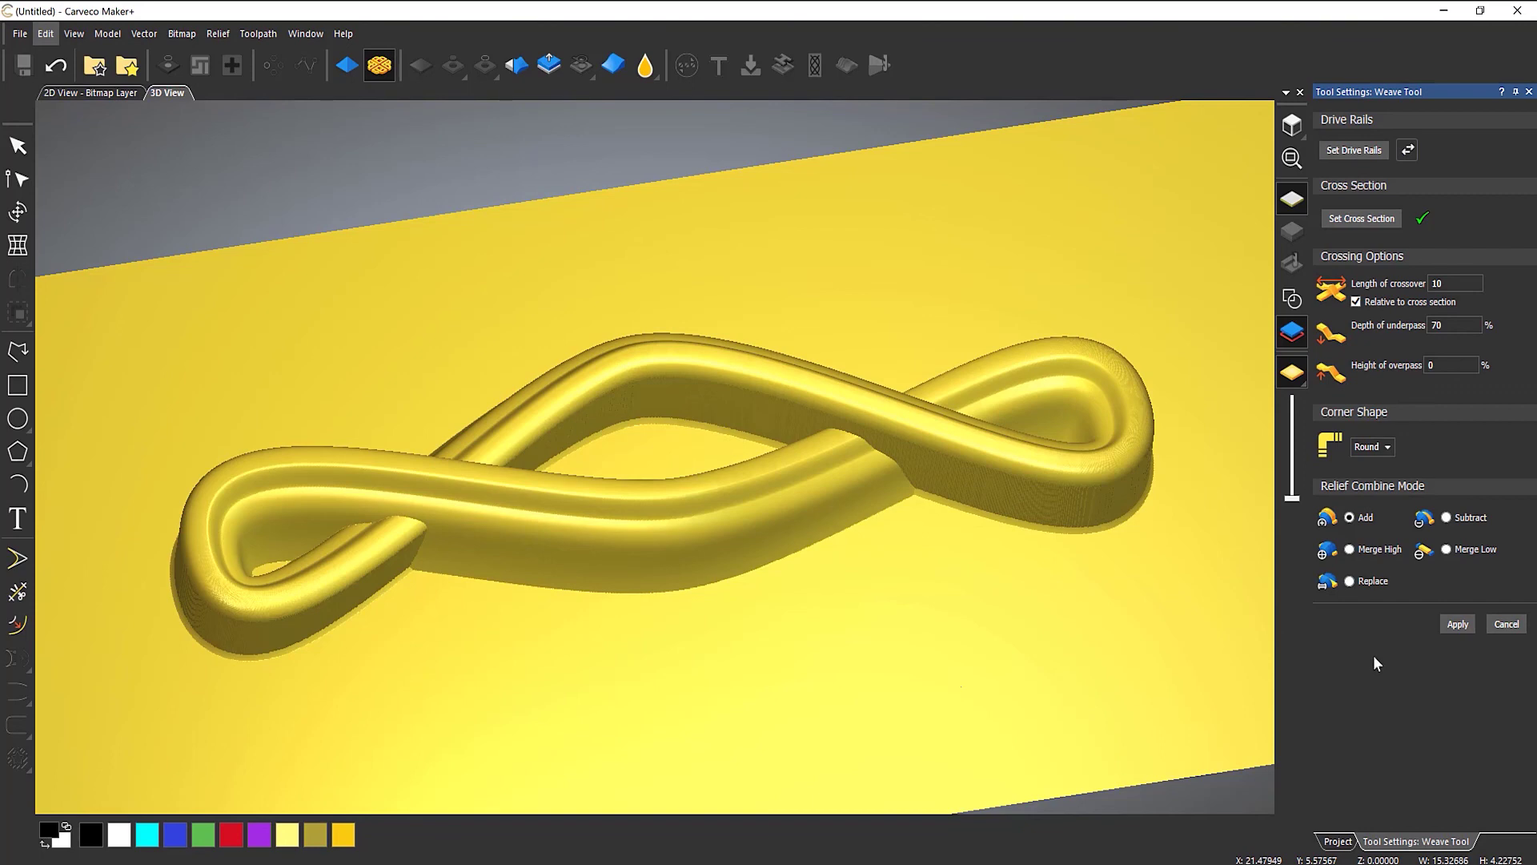
{"action": "left_click", "coordinate": [1507, 625]}
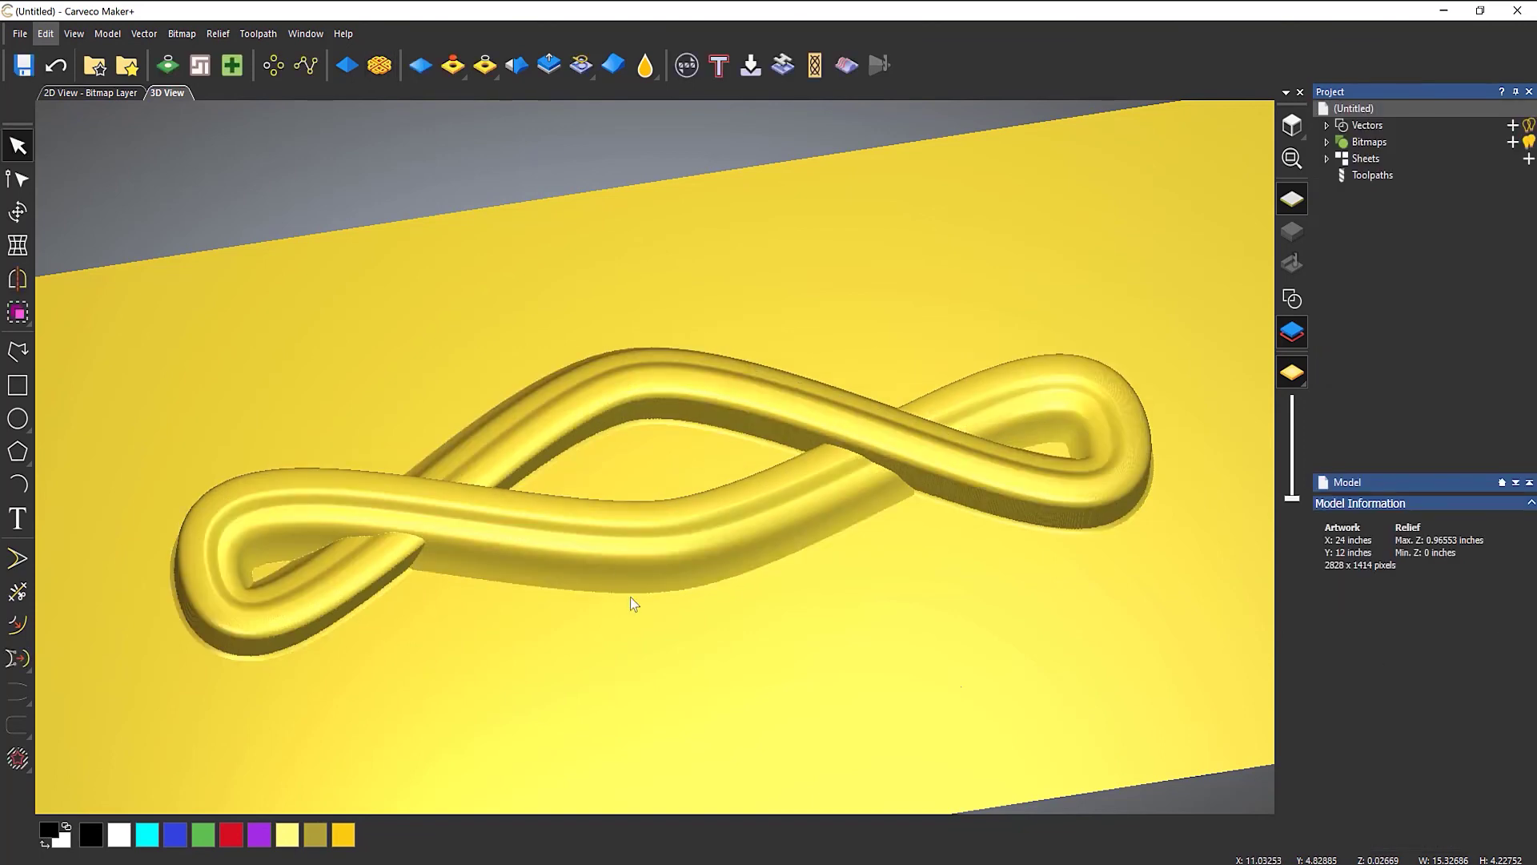
{"action": "left_click_drag", "start_coordinate": [631, 598], "coordinate": [813, 556]}
{"action": "scroll", "coordinate": [810, 554], "scroll_direction": "down", "scroll_amount": 3}
{"action": "scroll", "coordinate": [713, 465], "scroll_direction": "up", "scroll_amount": 1}
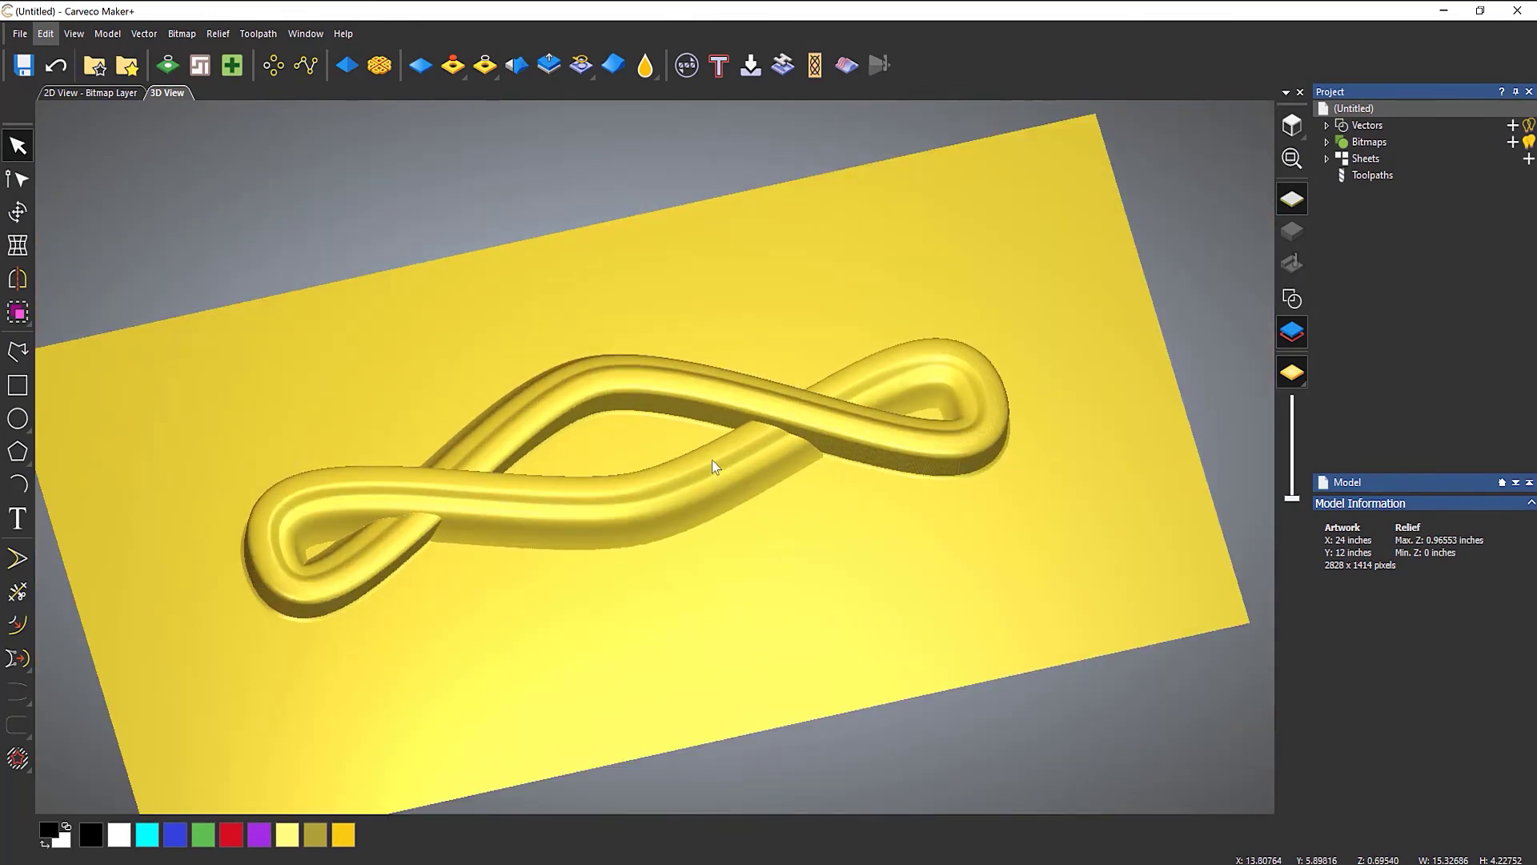